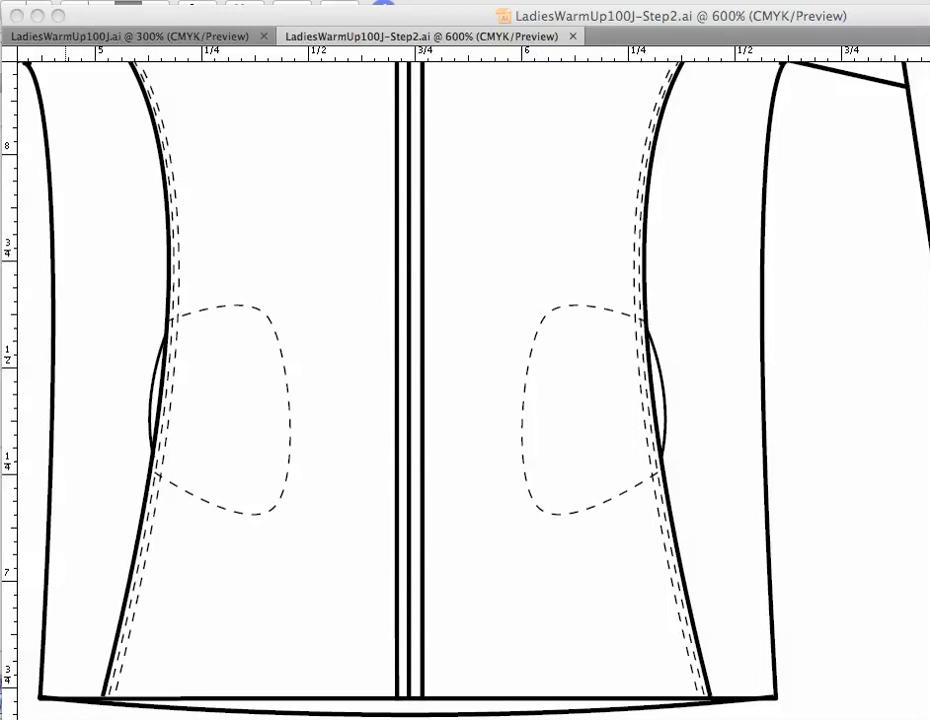
Compare the jacket's side seams and pockets in LadiesWarmUp100J-Step2.ai with the finished drawing in LadiesWarmUp100J.ai
left_click(494, 563)
key("z")
left_click(490, 533, "alt")
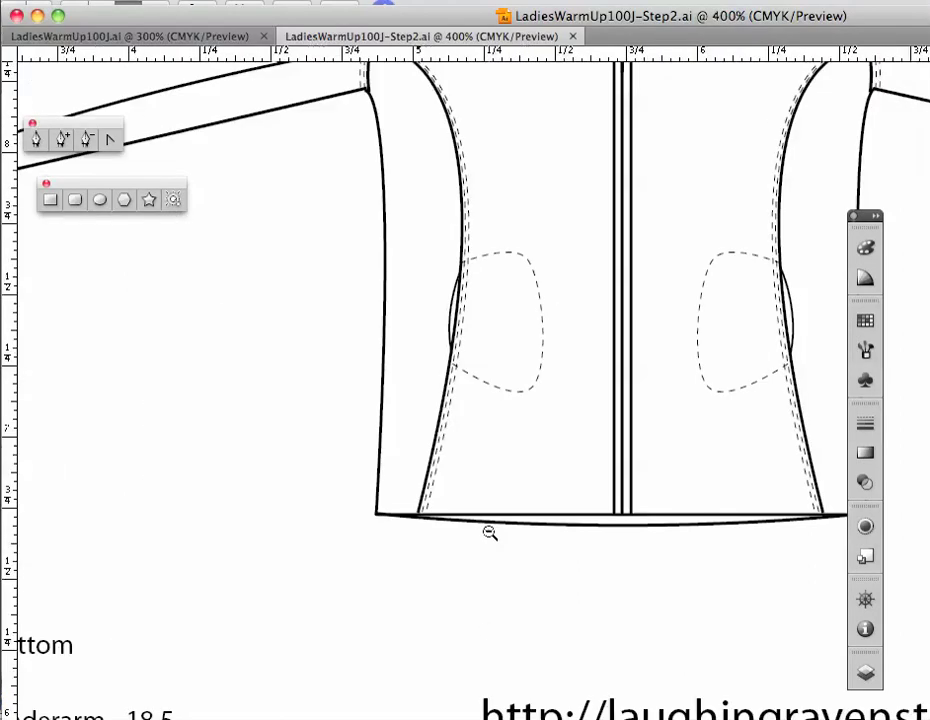
left_click(490, 532, "alt")
mouse_move(698, 450)
left_mouse_down()
mouse_move(625, 447)
mouse_move(463, 498)
mouse_move(444, 540)
mouse_move(448, 592)
mouse_move(442, 536)
mouse_move(411, 617)
mouse_move(405, 513)
mouse_move(413, 560)
left_mouse_up()
left_click(193, 40)
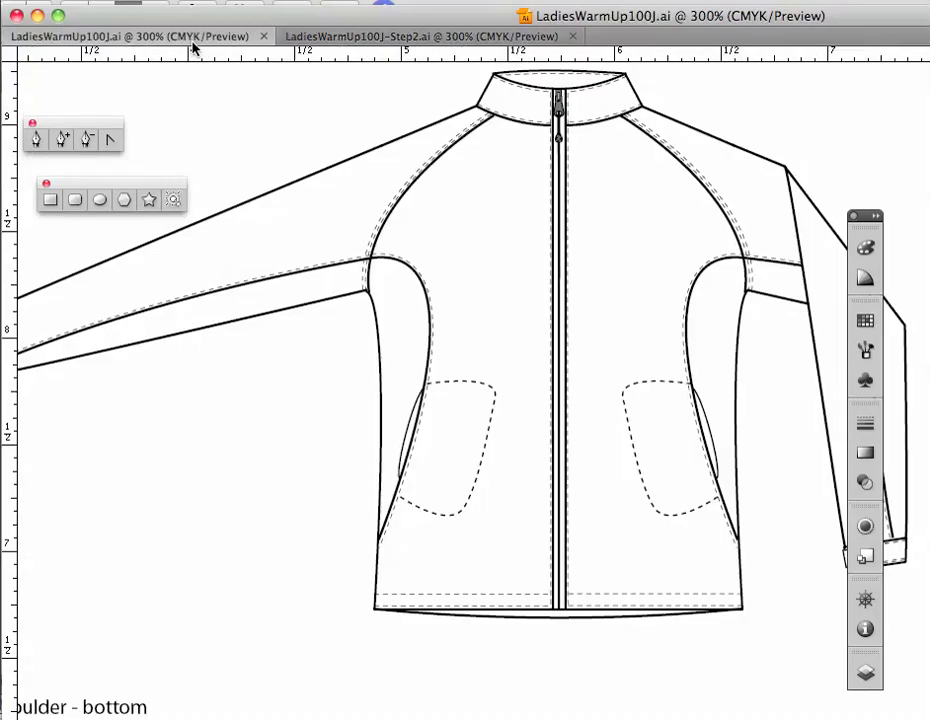
left_click(355, 40)
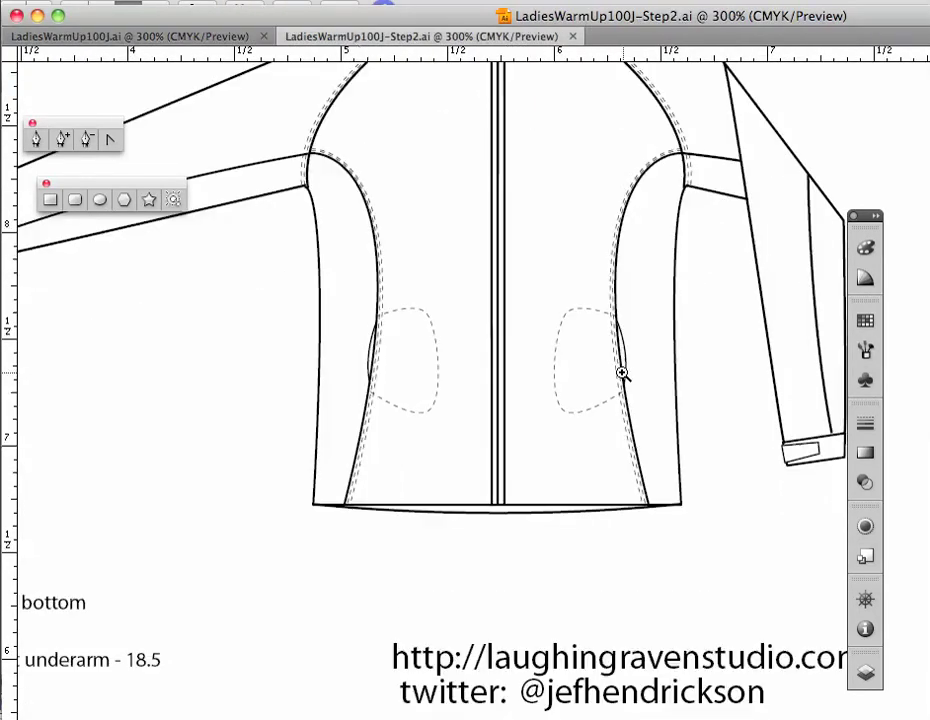
left_click_drag(478, 240, 461, 421)
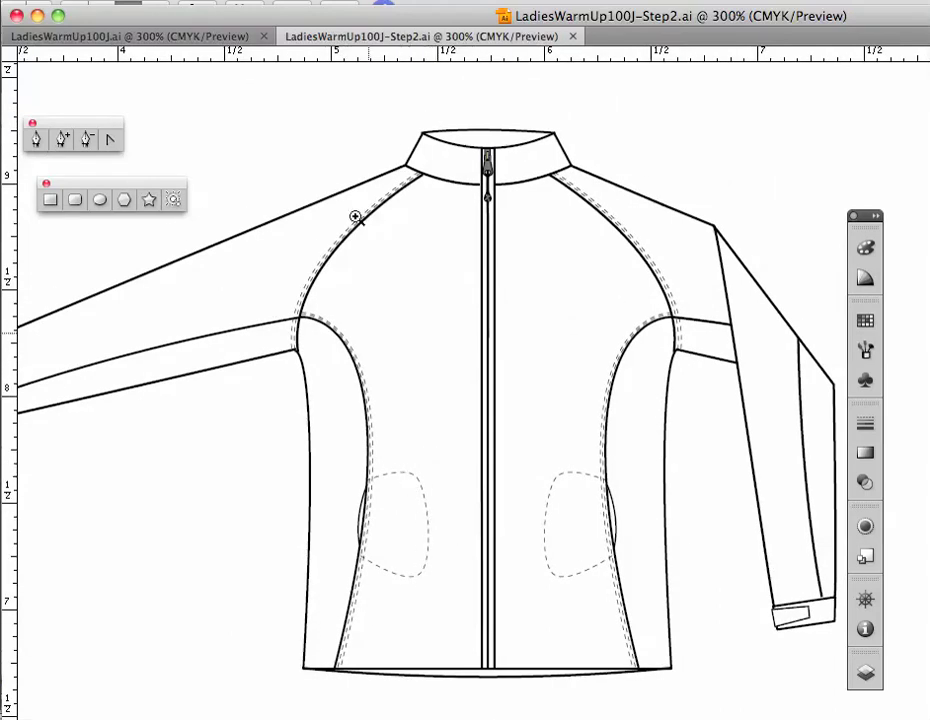
left_click(216, 36)
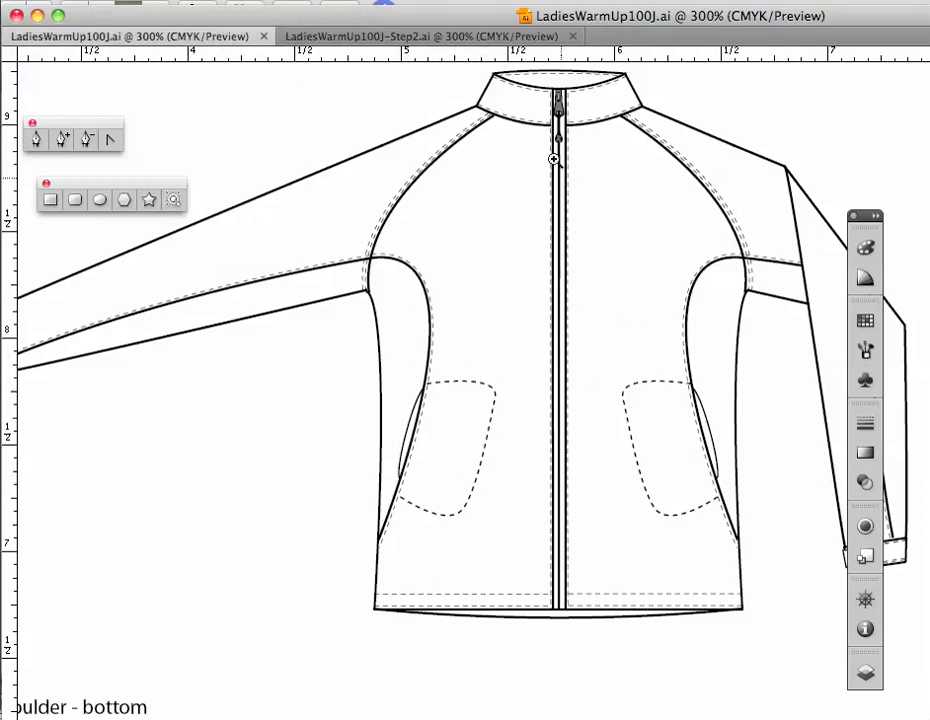
left_click(466, 37)
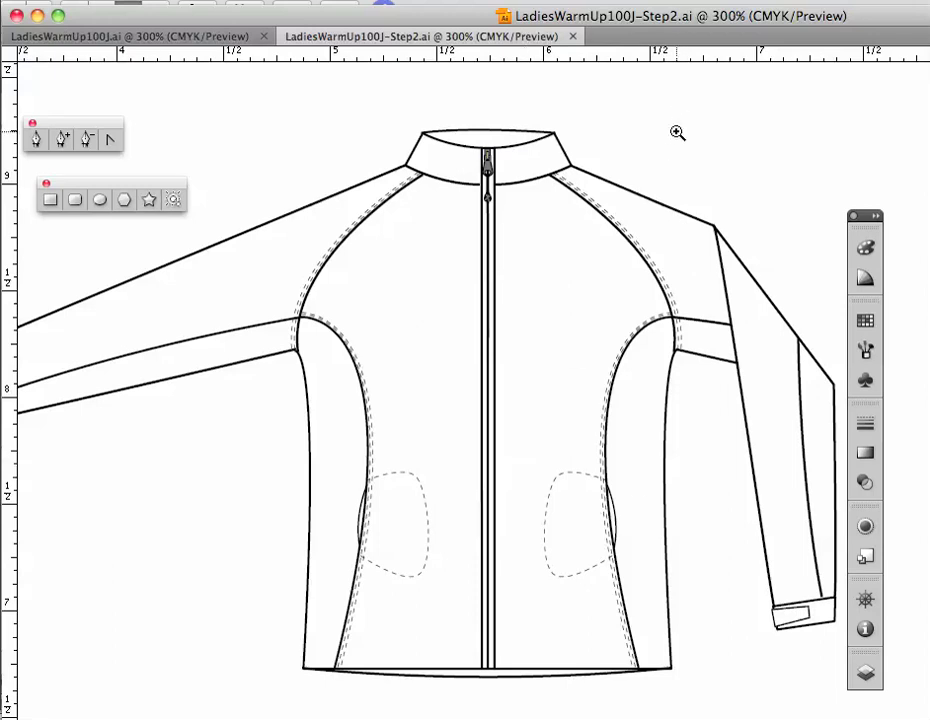
Stretch the left dashed pocket bag outline upward to make it taller, and delete the right pocket bag outline
left_click(429, 518)
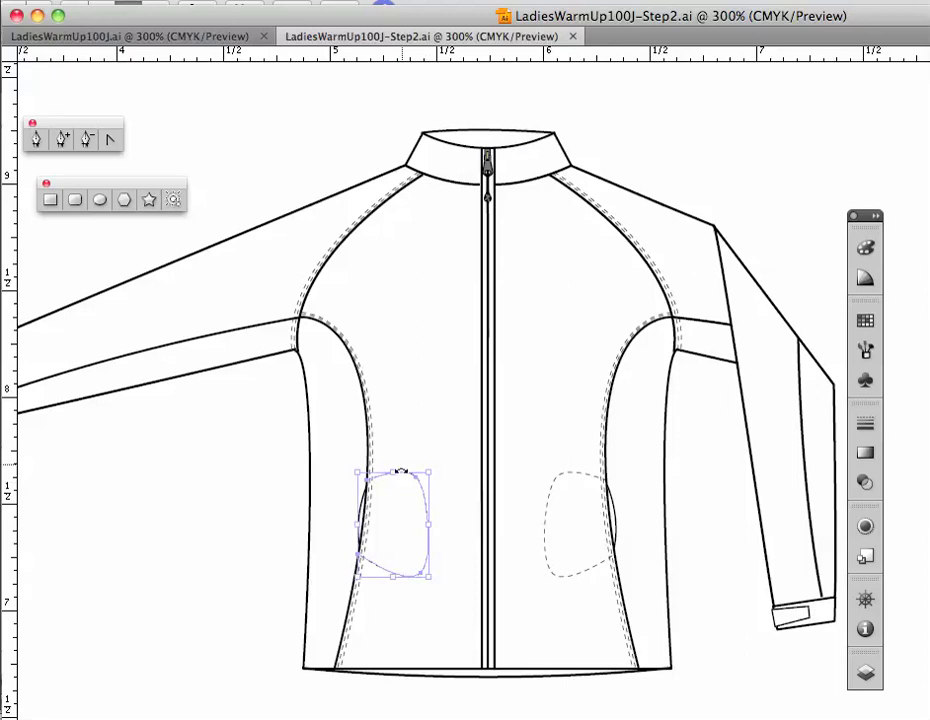
left_click_drag(391, 472, 396, 449)
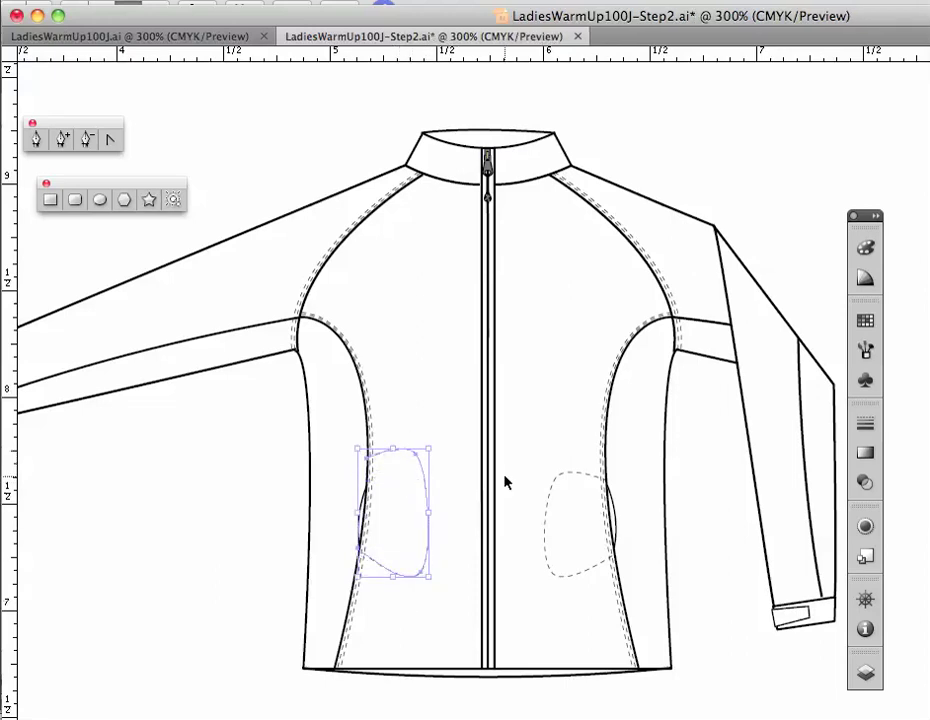
left_click(549, 507)
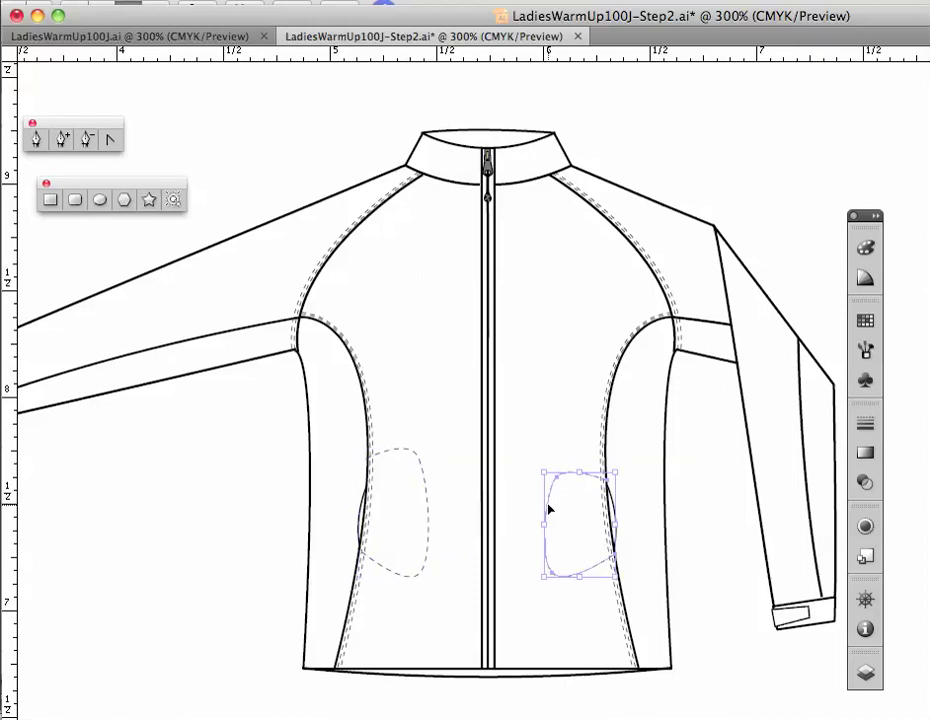
key("Delete")
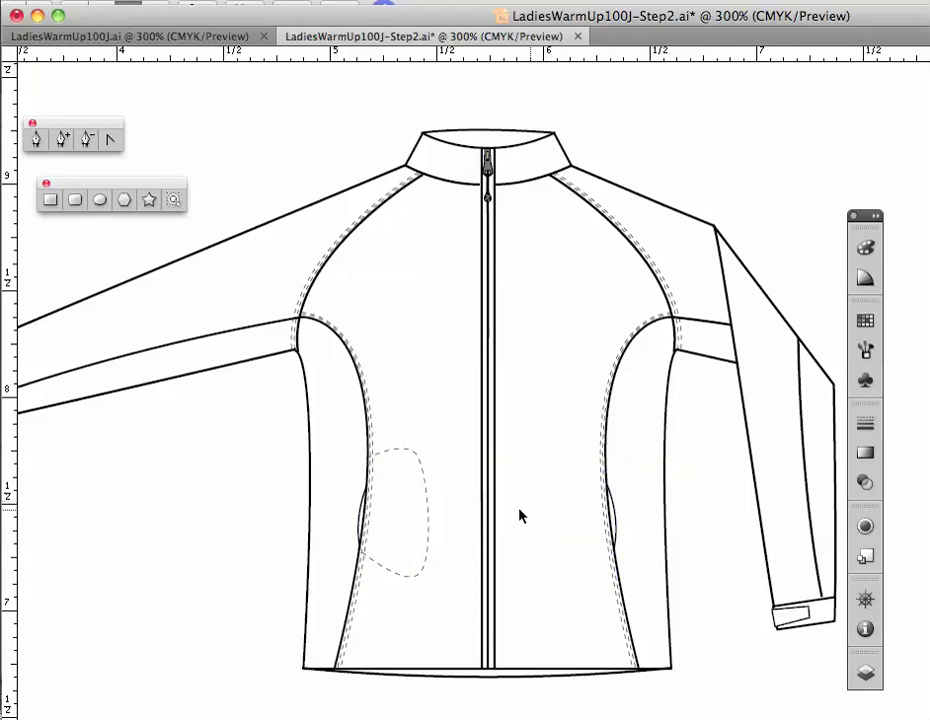
Reflect a copy of the enlarged left pocket bag outline across the vertical axis
left_click(428, 515)
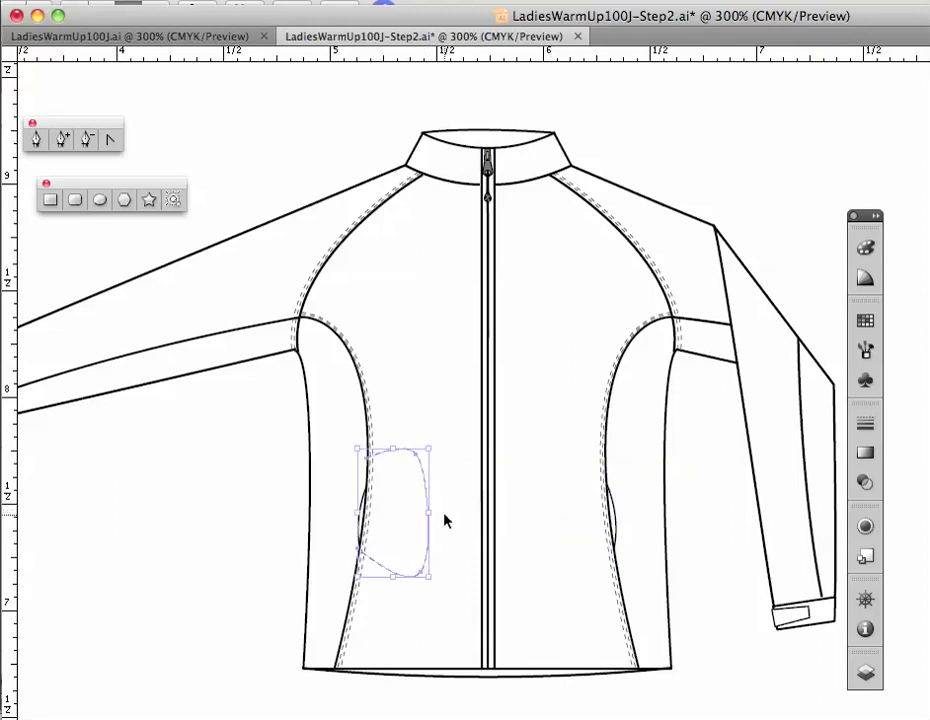
key("v")
left_click(205, 1)
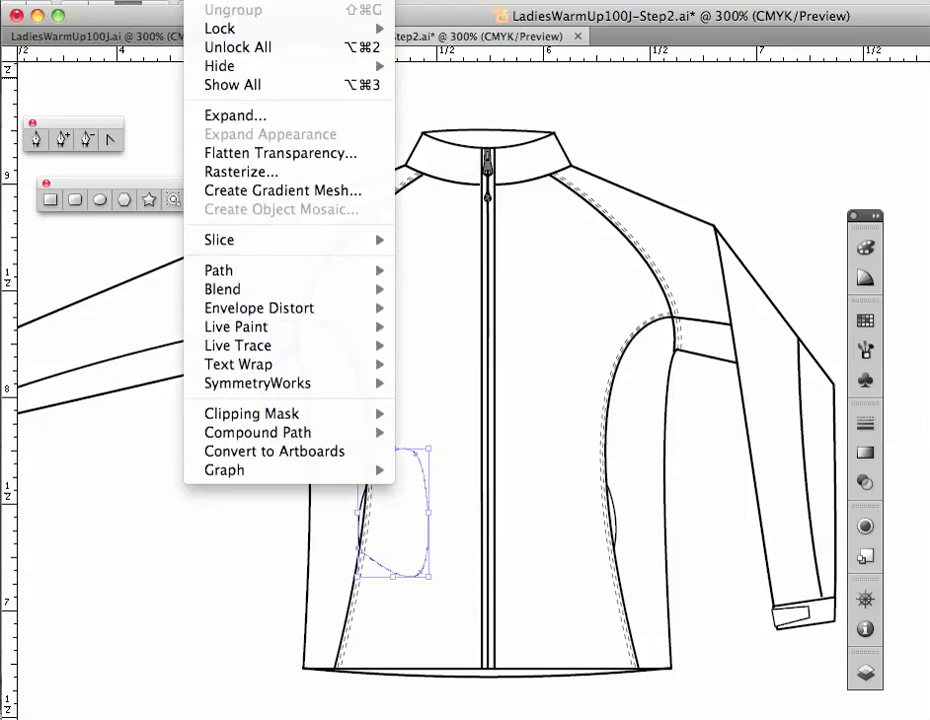
mouse_move(250, 1)
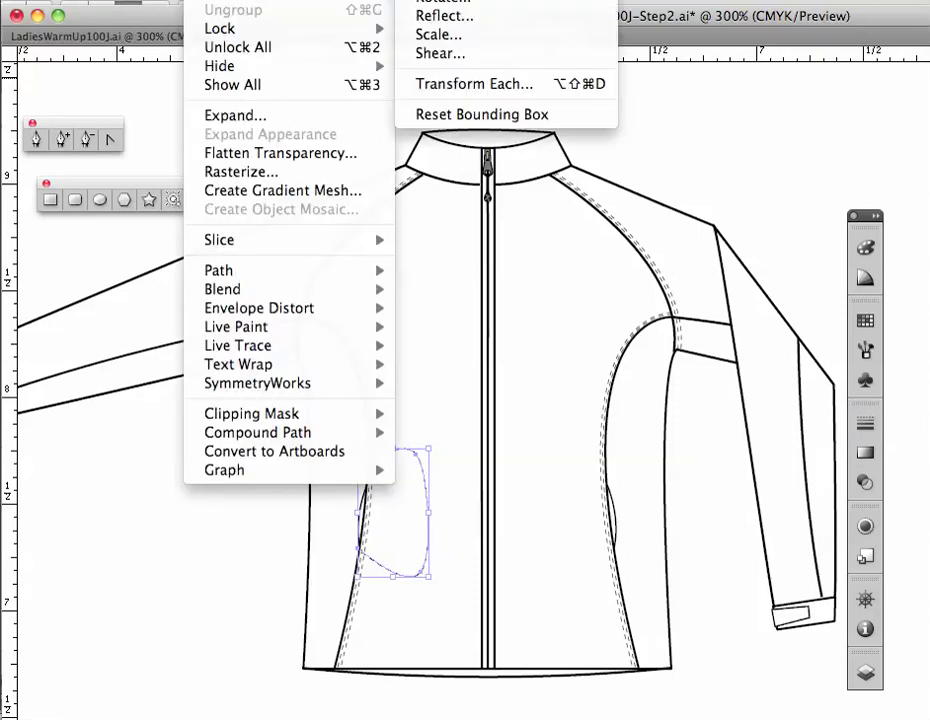
left_click(436, 16)
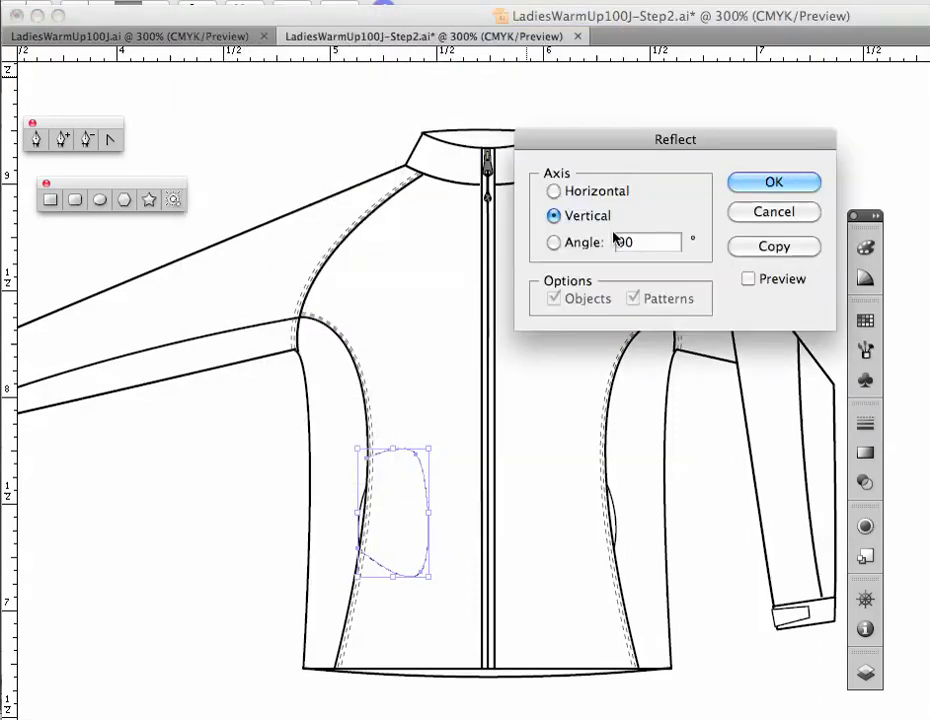
left_click(789, 190)
Move the mirrored pocket bag horizontally to the right side seam, then deselect it
key("shift+Right")
key("shift+Right")
key("shift+Right")
key("shift+Right")
key("shift+Right")
key("shift+Right")
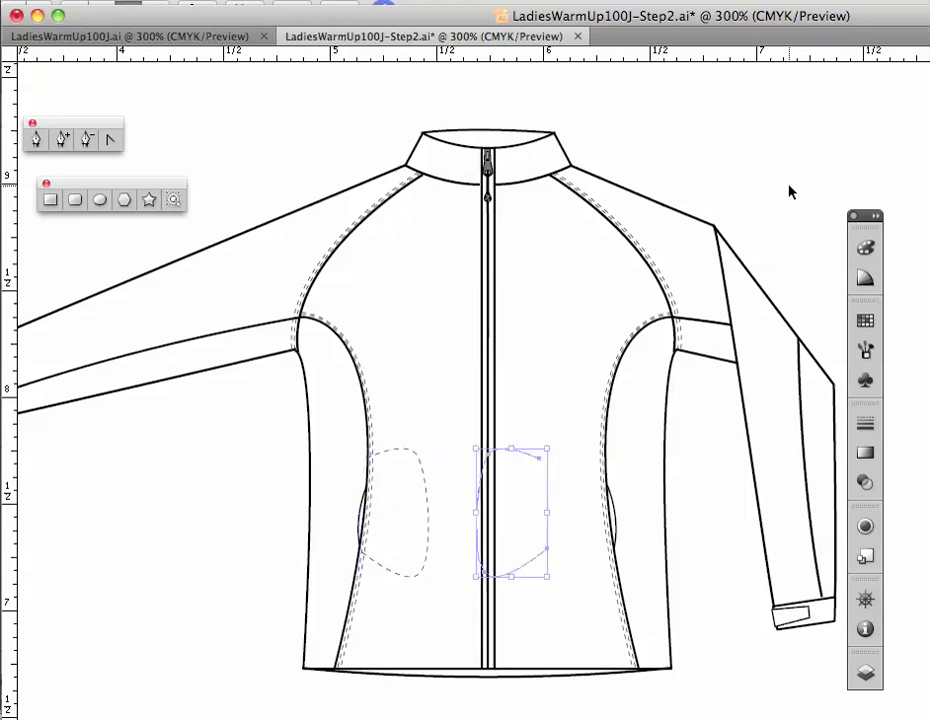
key("Right")
key("Right")
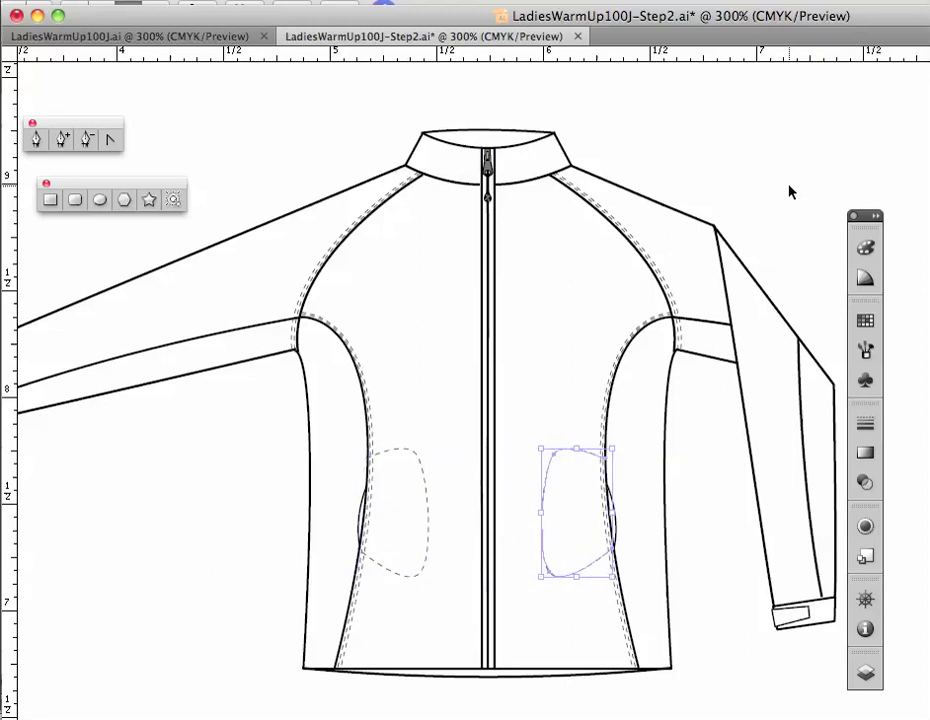
left_click(233, 510)
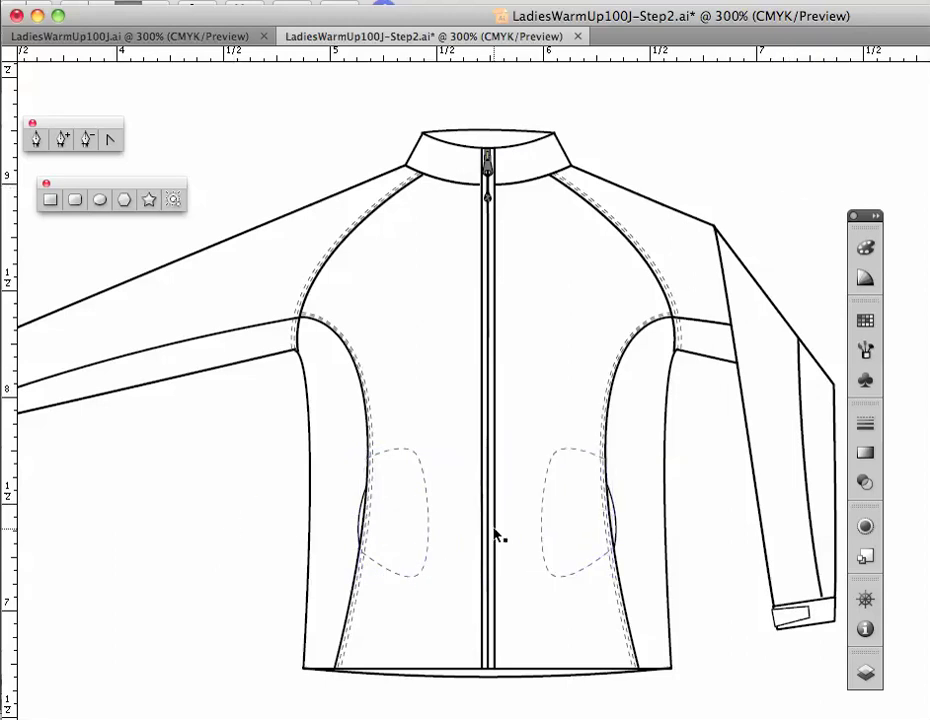
Check the pockets in LadiesWarmUp100J.ai, then stretch the top of the left pocket opening curve upward in the Step2 drawing
left_click(204, 40)
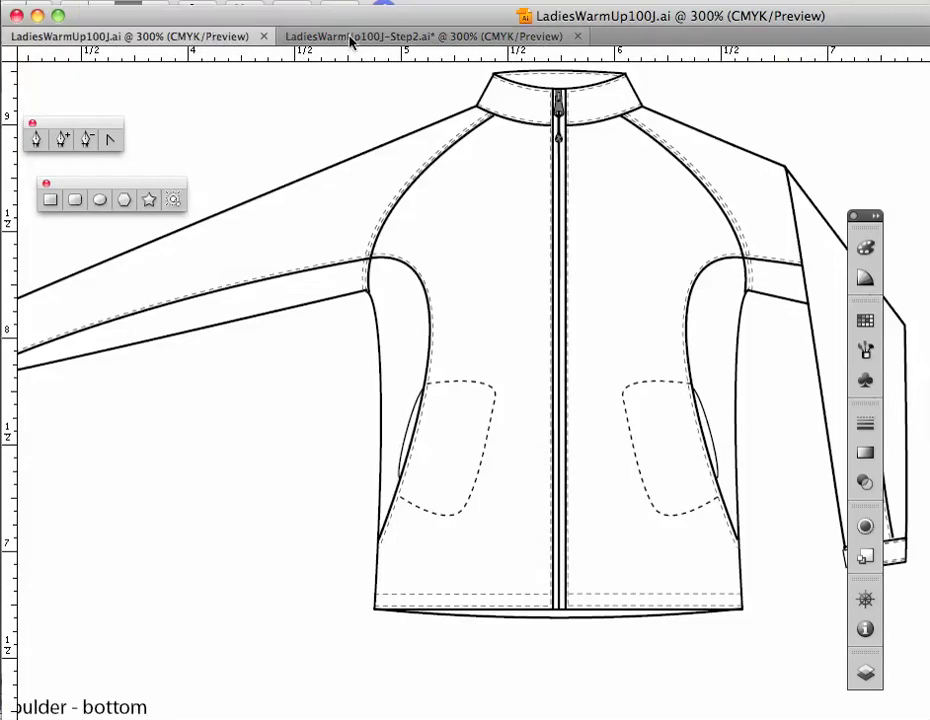
left_click(350, 38)
left_click(229, 40)
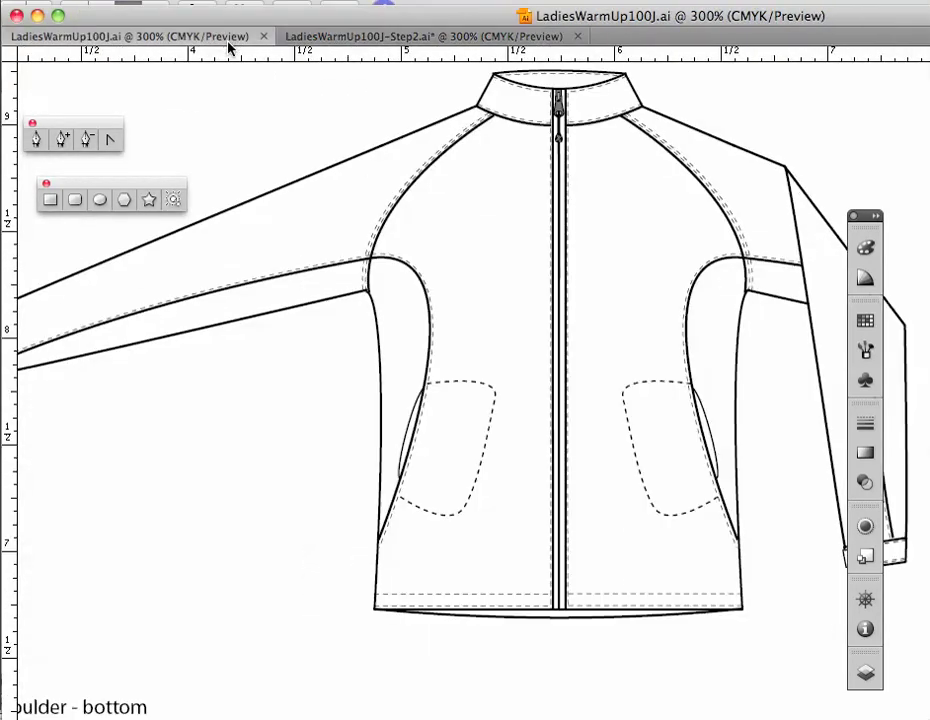
left_click(348, 44)
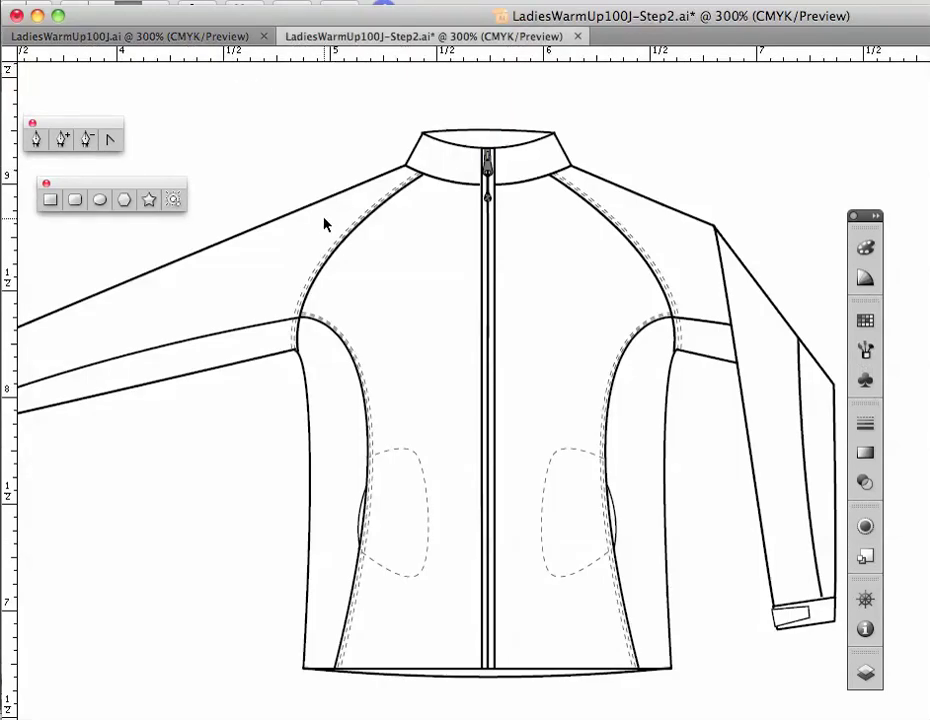
key("z")
left_click_drag(331, 382, 745, 659)
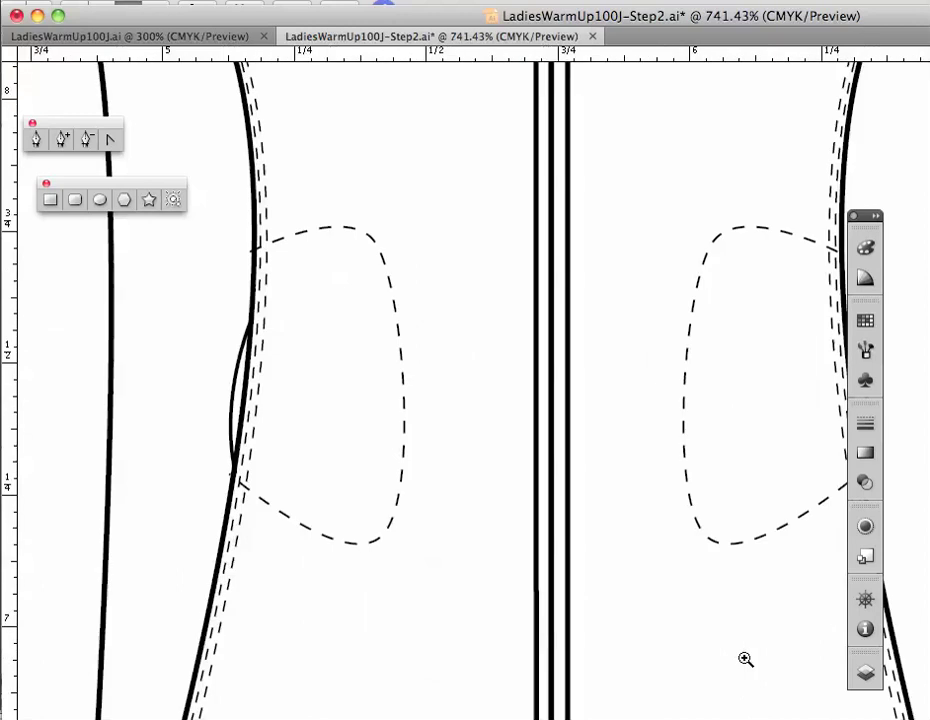
key("space")
left_click_drag(716, 469, 668, 561)
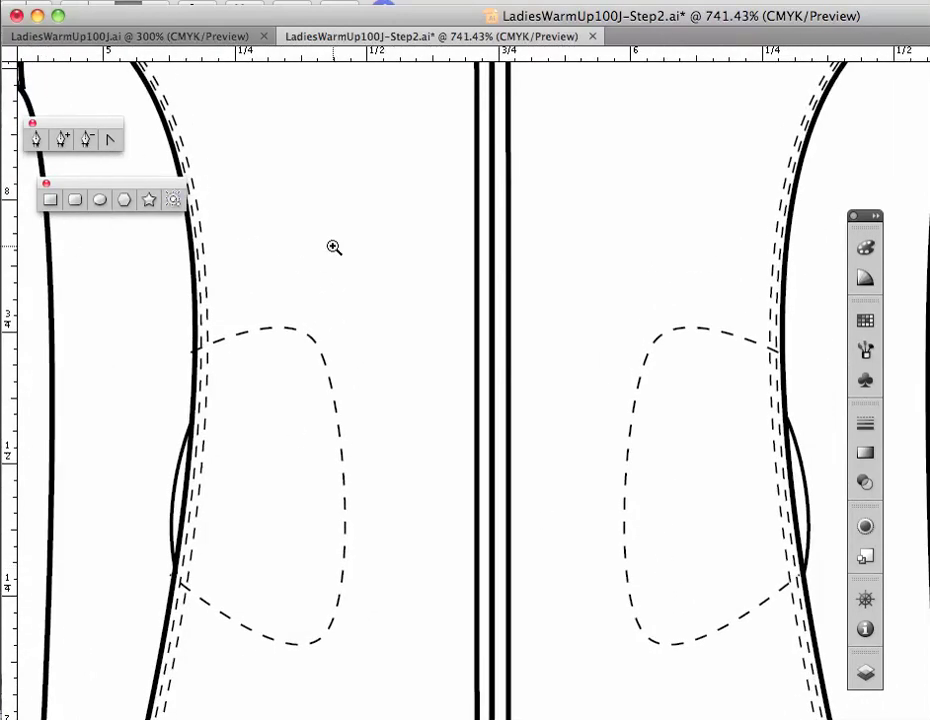
key("v")
left_click(176, 485)
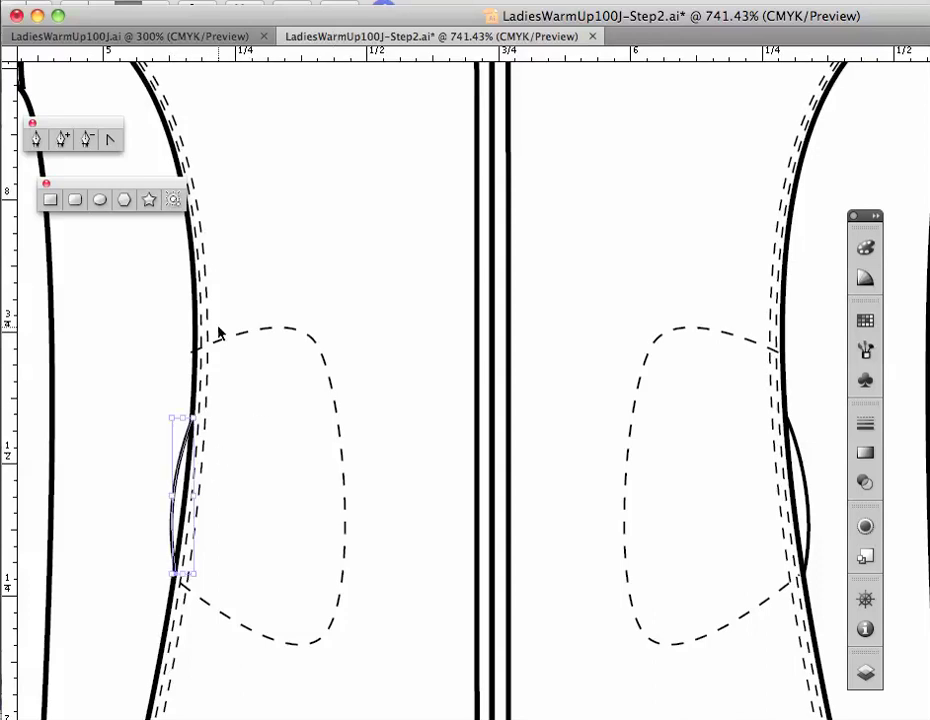
left_click_drag(181, 420, 181, 378)
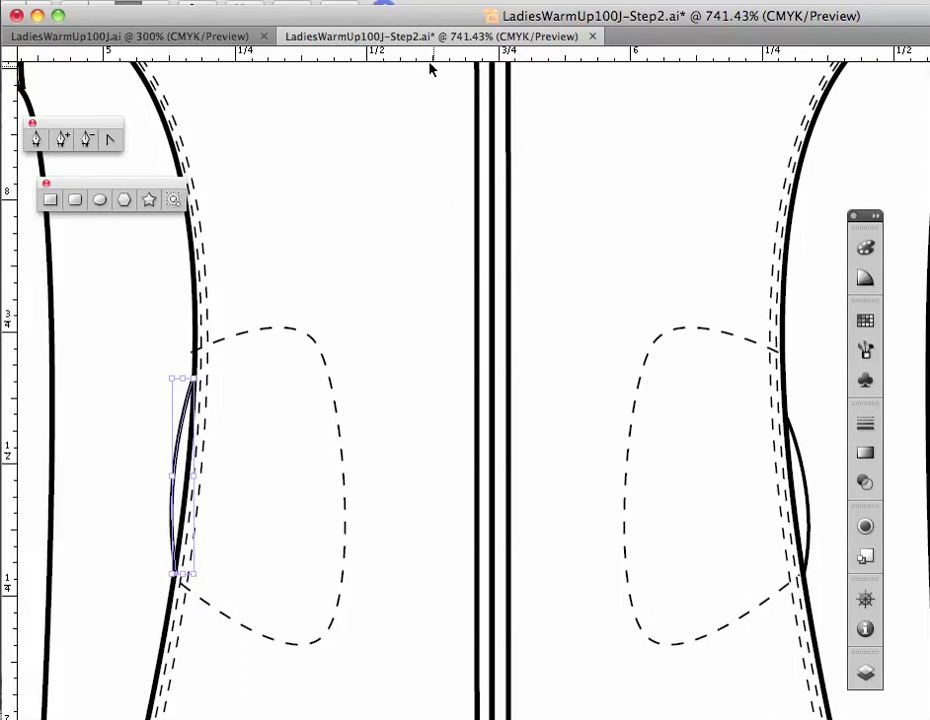
Place a horizontal guide at the top of the left pocket opening and stretch the right opening curve up to it
left_click_drag(427, 61, 439, 378)
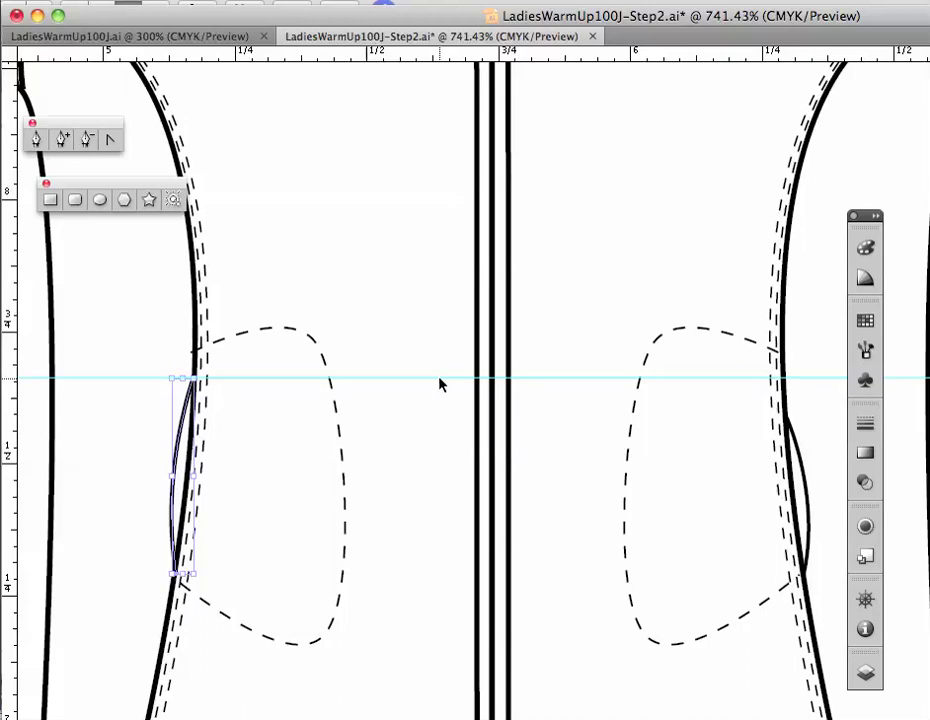
left_click(790, 430)
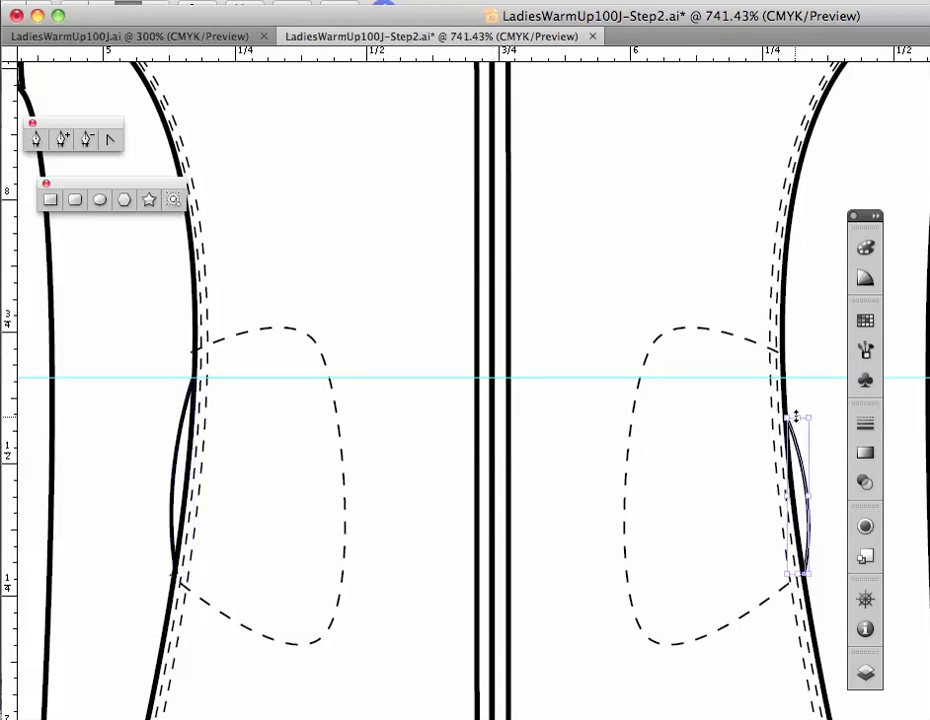
left_click_drag(797, 416, 797, 380)
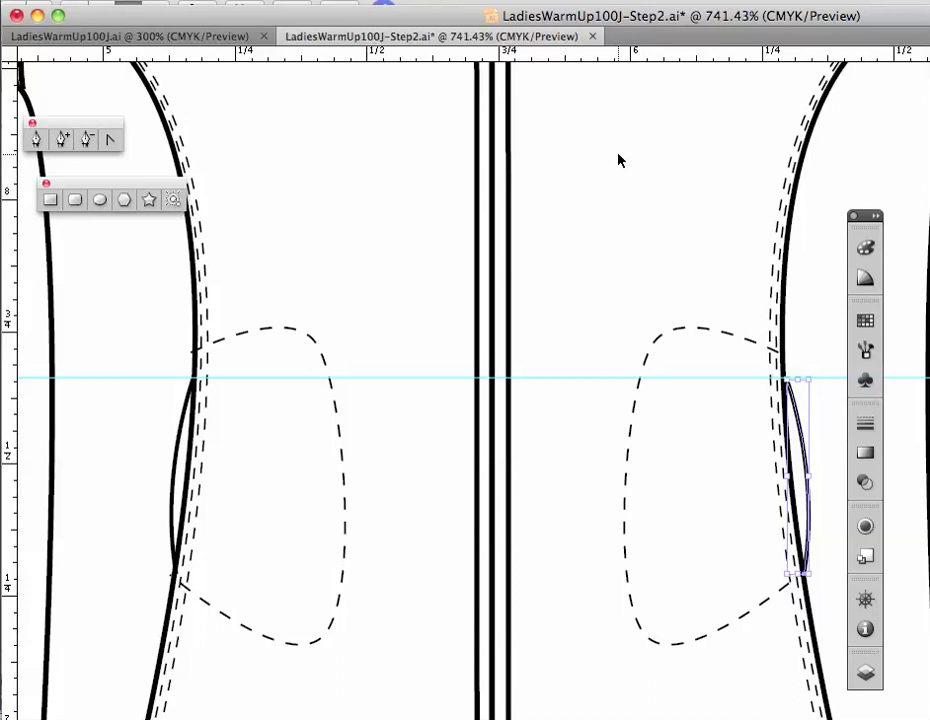
Hide and show the rulers again, then add another horizontal guide above the pockets and a vertical guide beside the zipper
key("super+r")
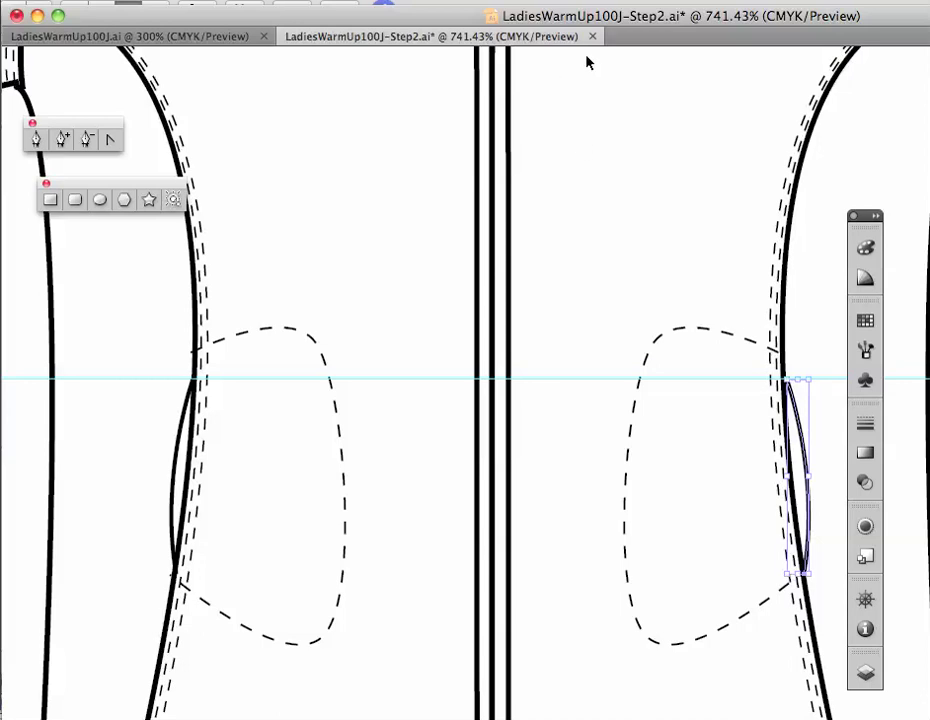
key("super+r")
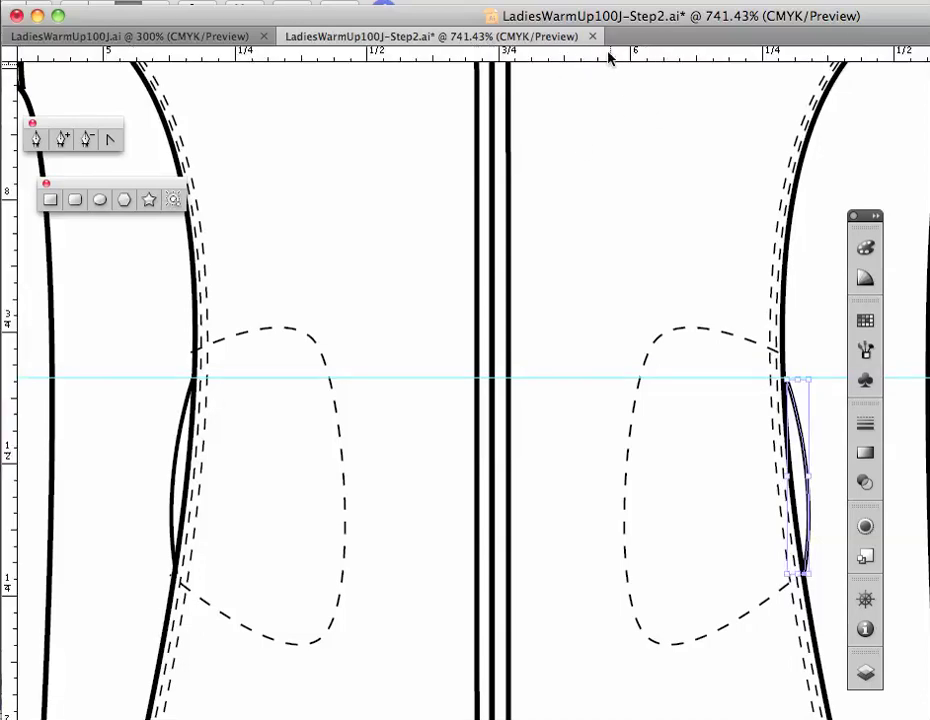
left_click_drag(607, 61, 605, 203)
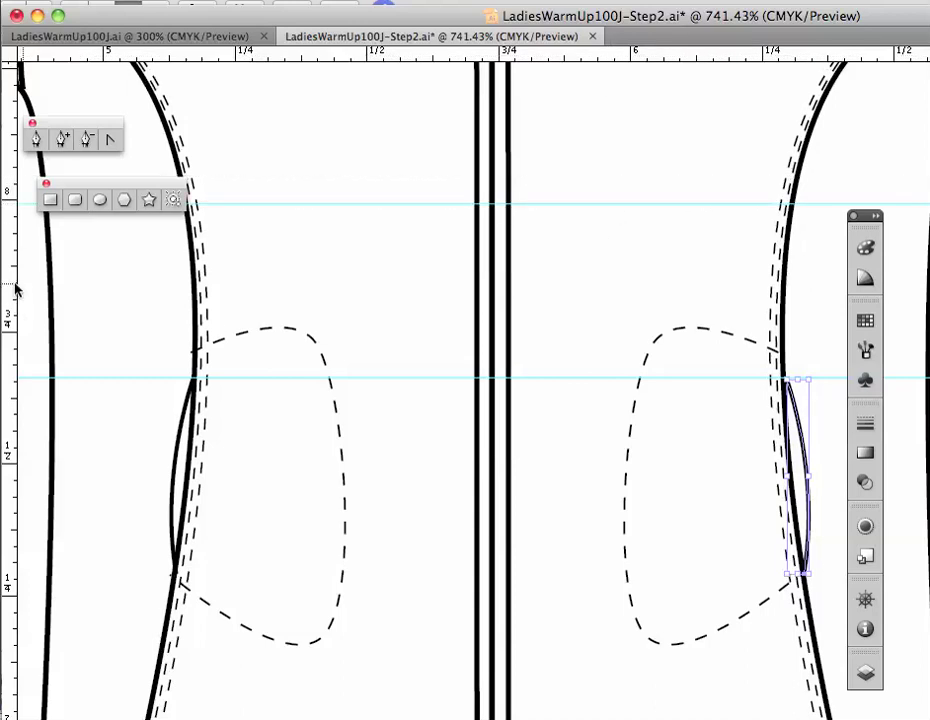
left_click_drag(13, 287, 448, 401)
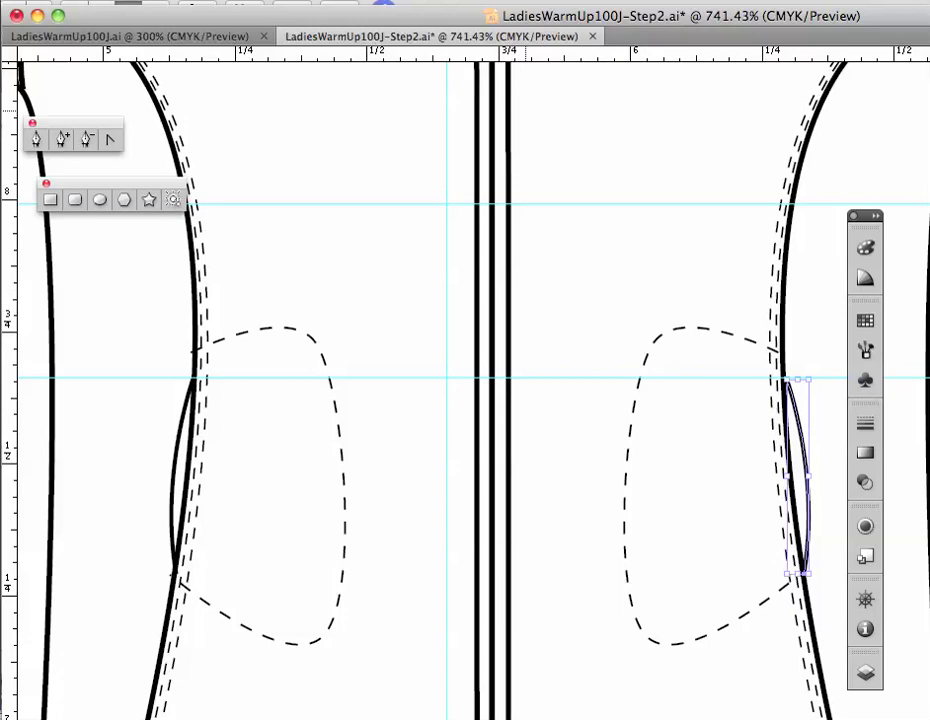
Clear all guides from the drawing
left_click(425, 1)
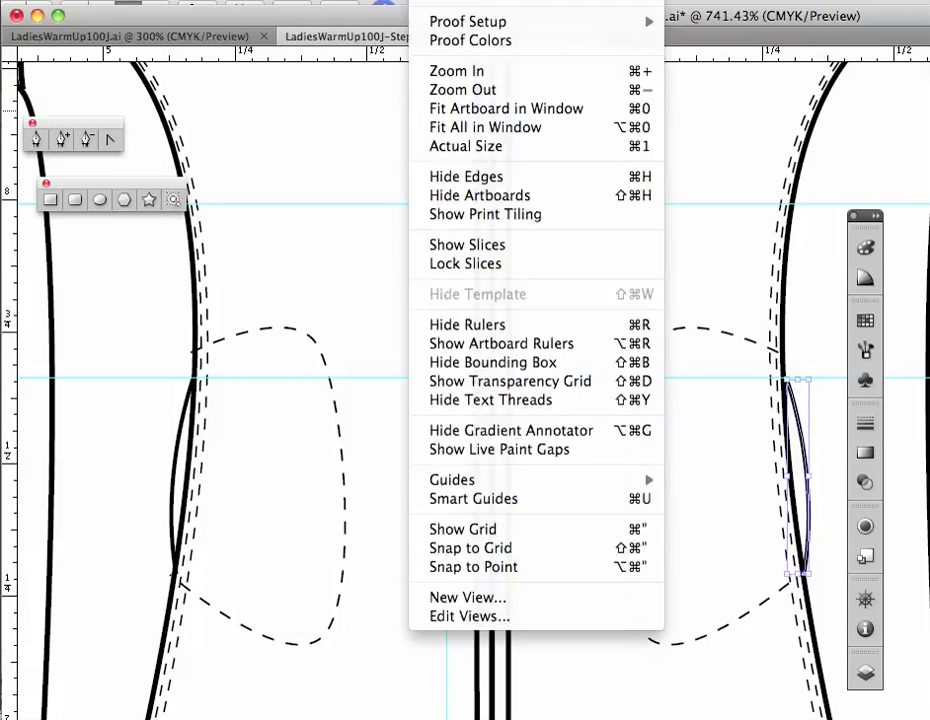
mouse_move(484, 481)
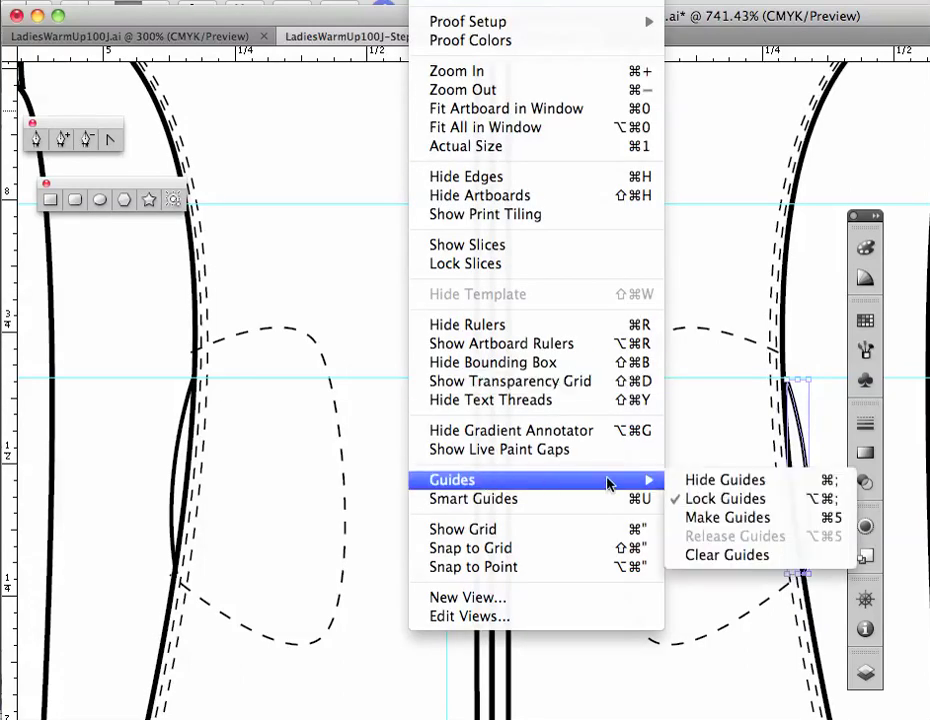
left_click(728, 555)
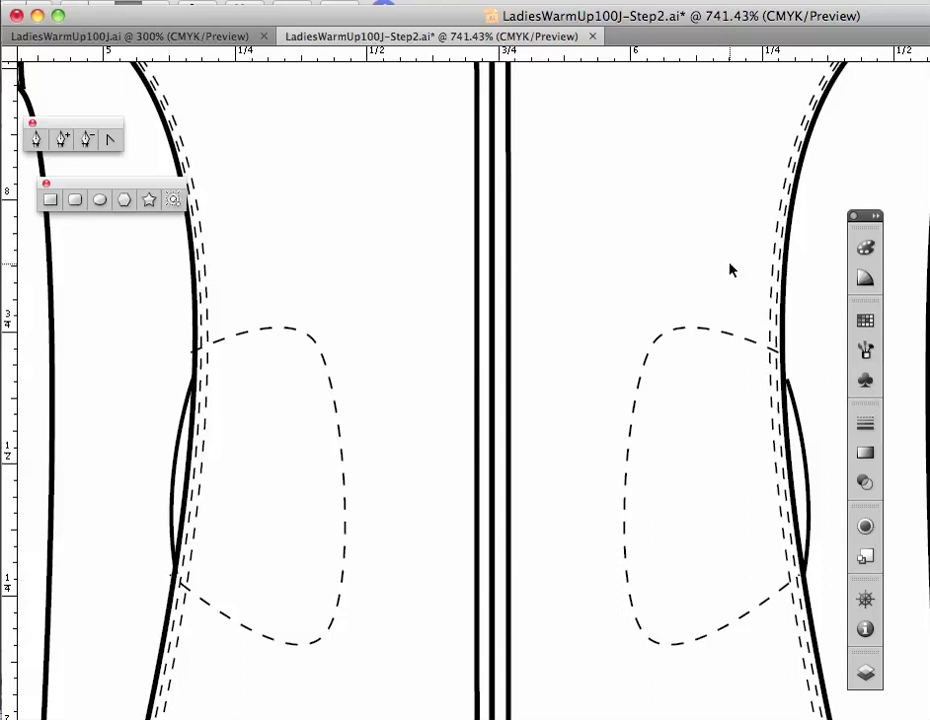
Add a horizontal guide at the left pocket opening's top point and move the right opening's top anchor onto it at the seam
left_click(798, 405)
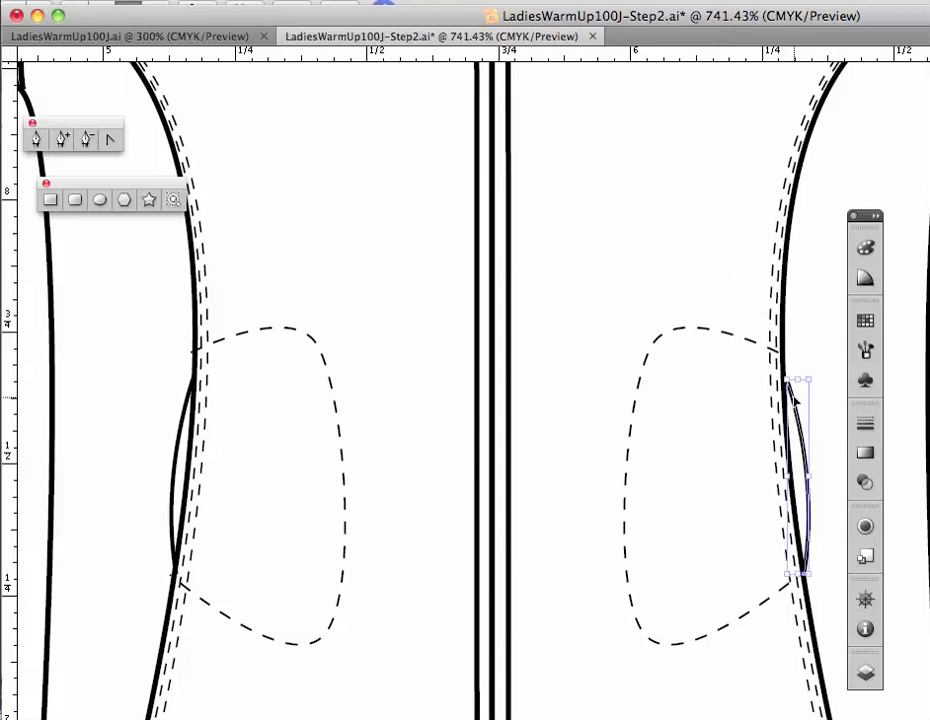
left_click_drag(587, 52, 648, 378)
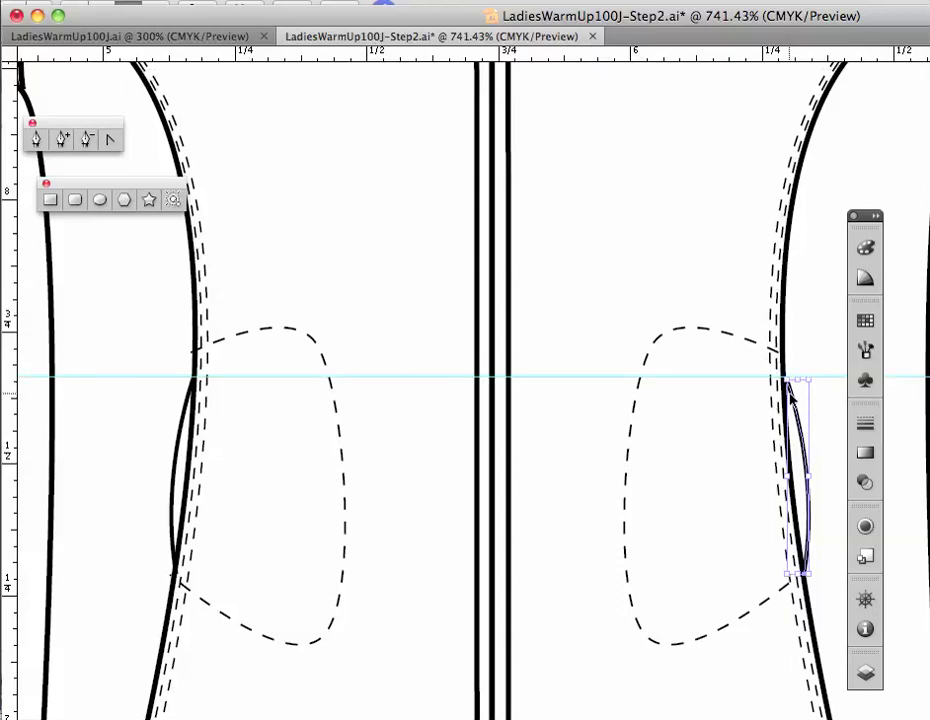
left_click(433, 220)
left_click(811, 356)
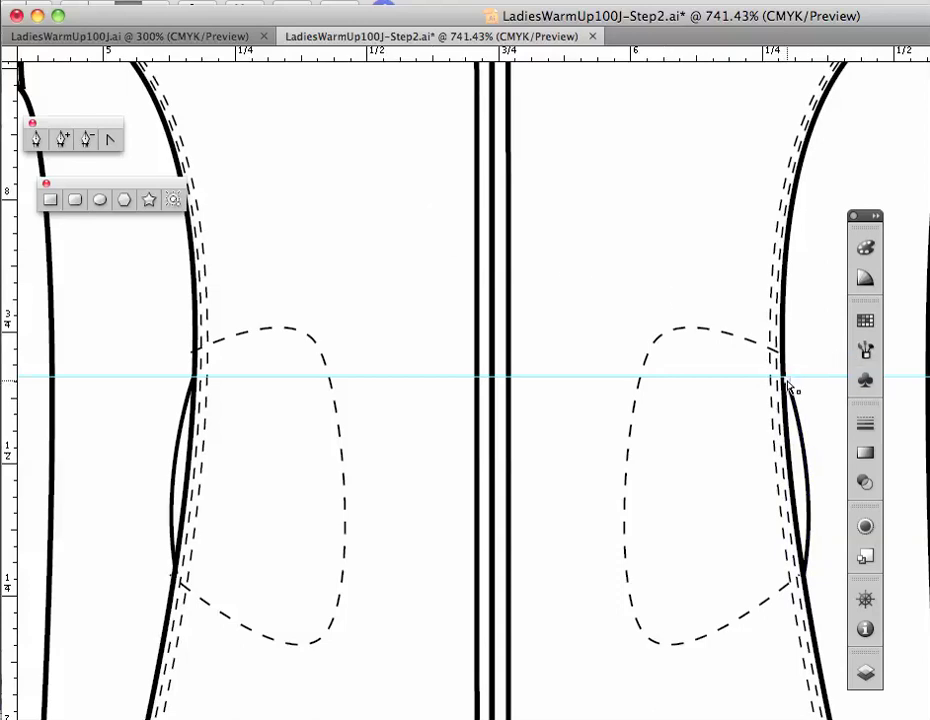
left_click_drag(788, 381, 784, 377)
key("super+shift+a")
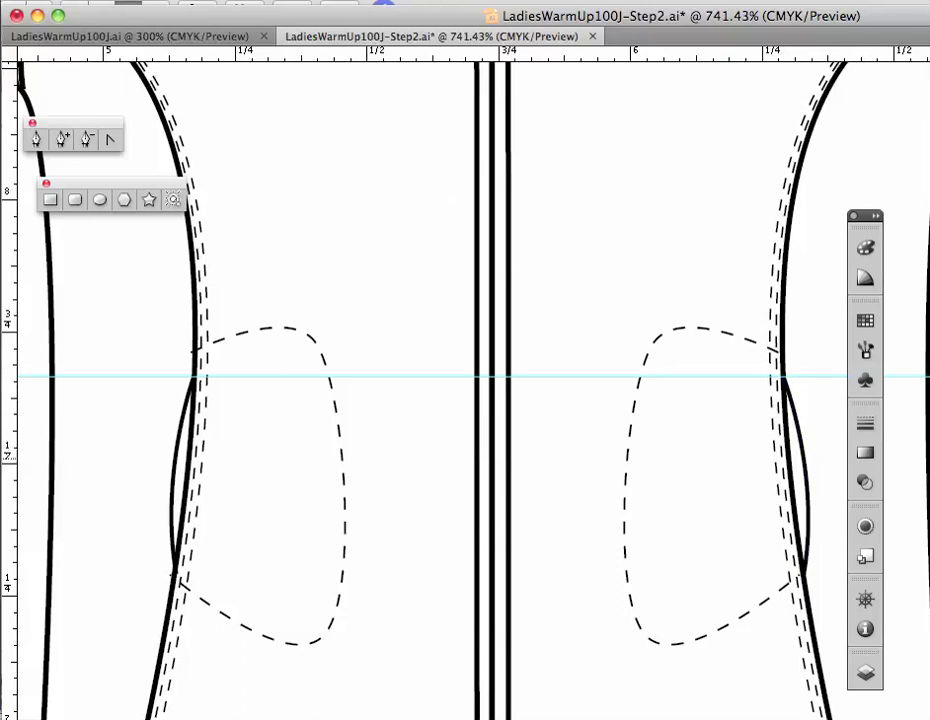
Duplicate the curved seam line running along the left sleeve and offset the copy slightly above the original
left_click(507, 473, "alt+super")
left_click(627, 492, "alt+super")
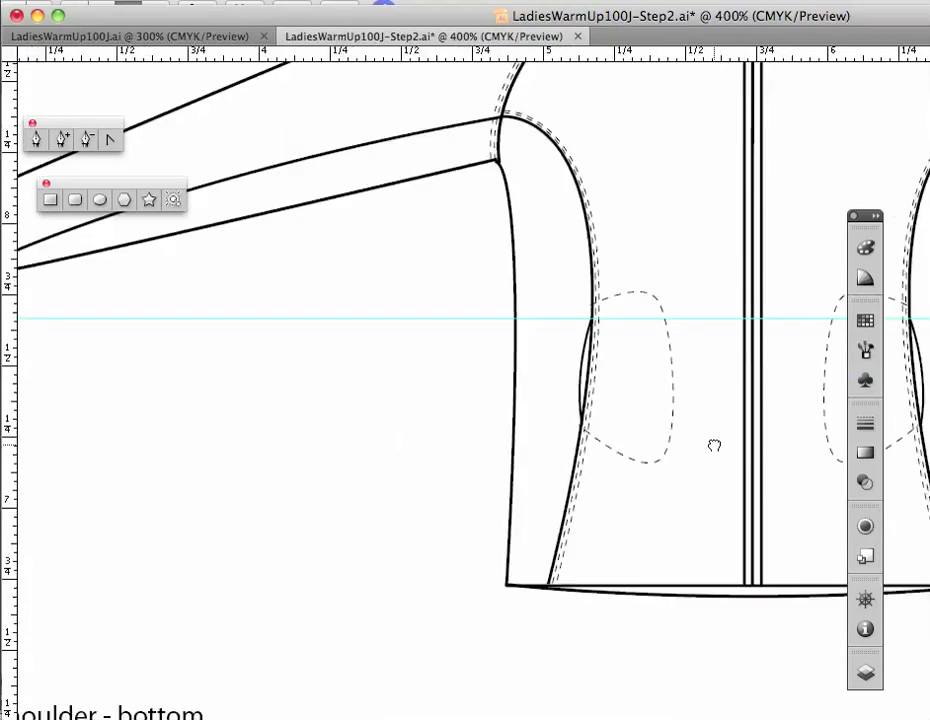
mouse_move(665, 478)
left_mouse_down()
mouse_move(614, 594)
mouse_move(708, 610)
left_mouse_up()
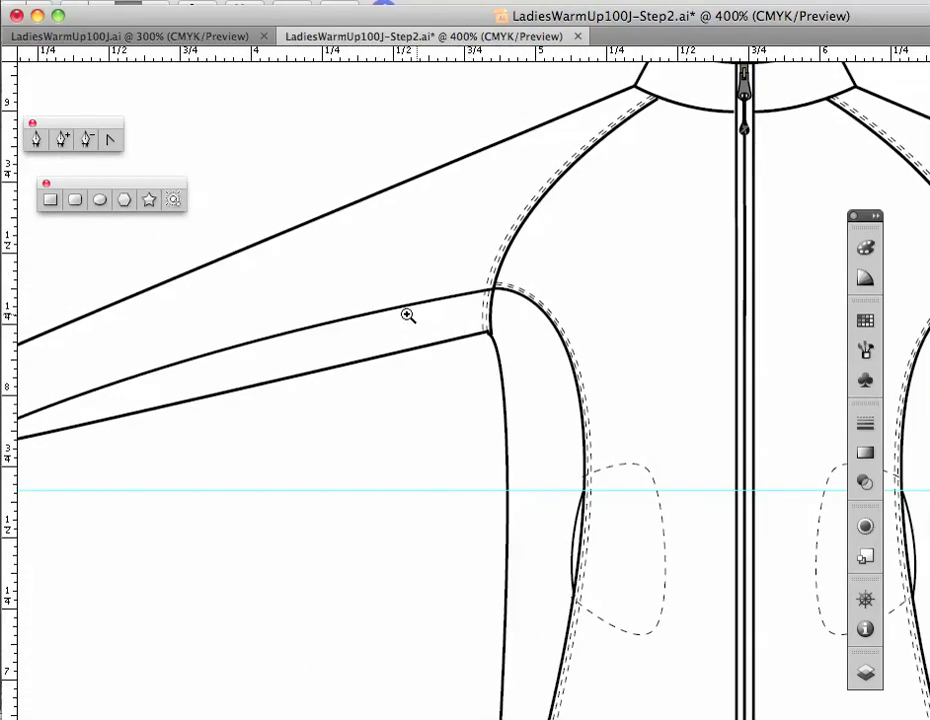
left_click_drag(374, 415, 507, 453)
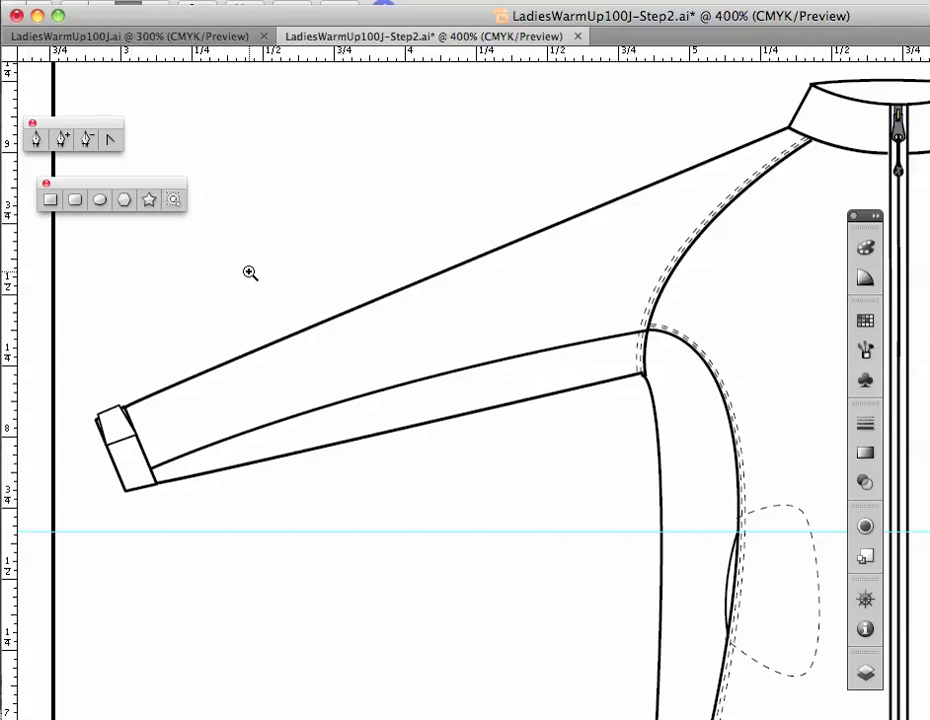
left_click(428, 384)
left_click(428, 384)
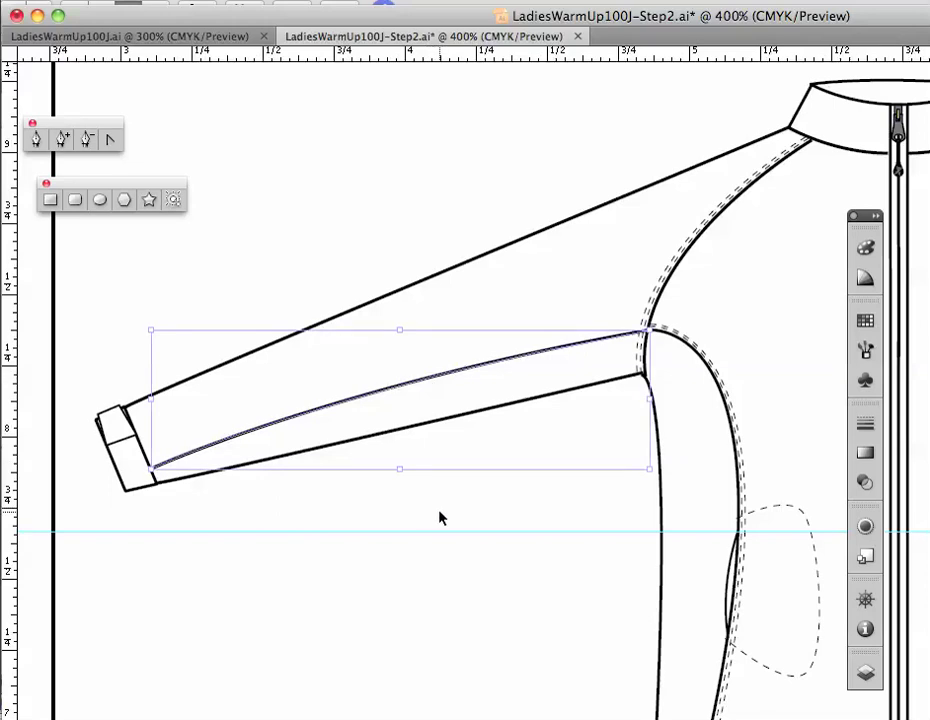
key("Up")
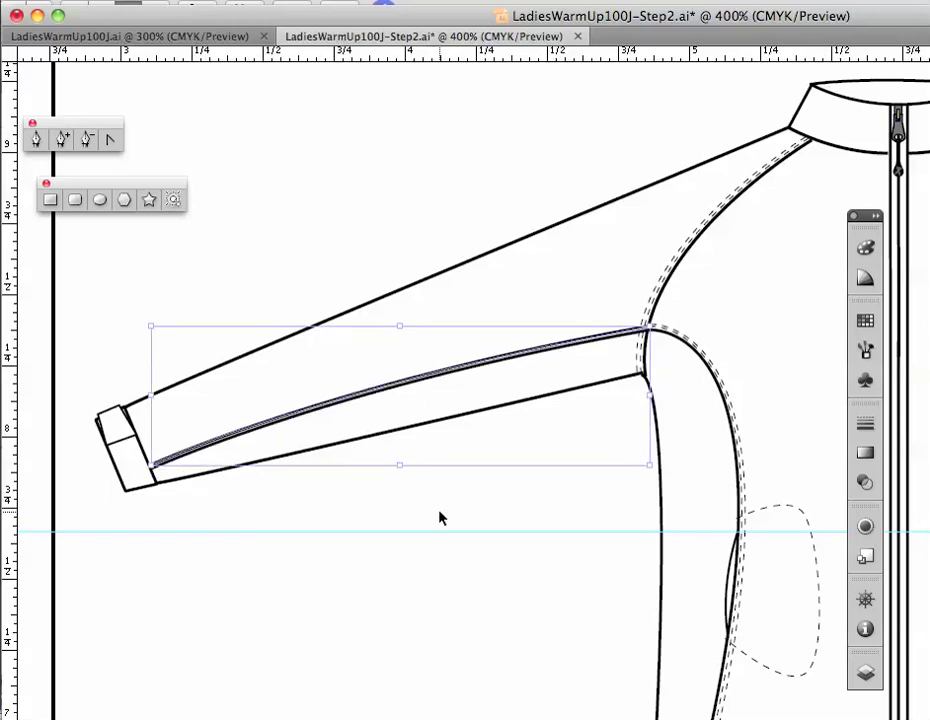
Turn the copied sleeve seam into a stitch line with a 0.25 px dashed stroke, using a 1.66 dash and gap
left_click(865, 426)
left_click(813, 441)
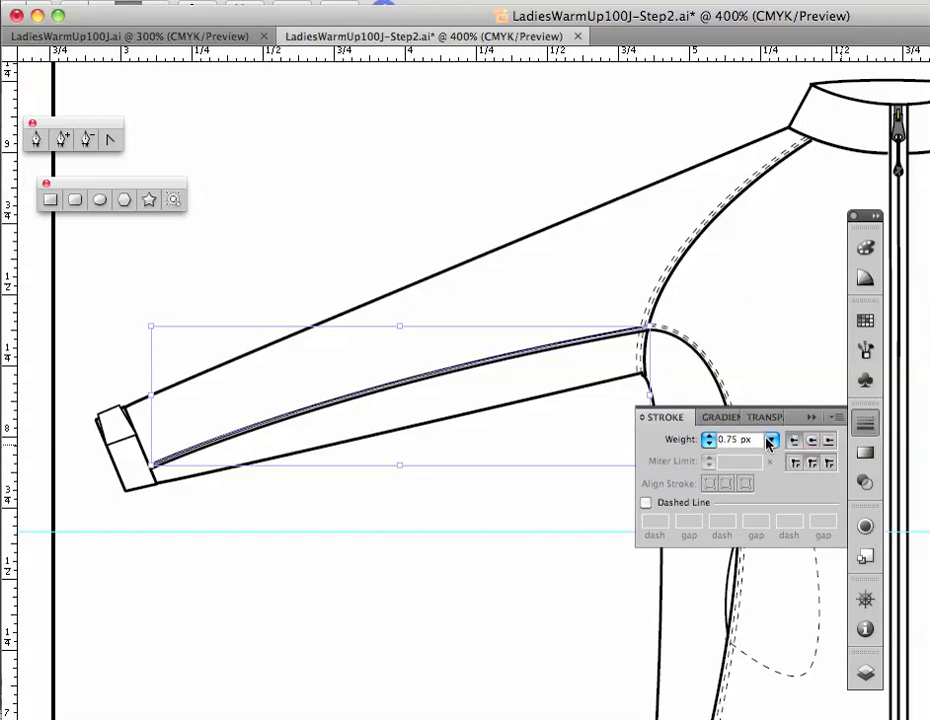
left_click(771, 441)
left_click(772, 428)
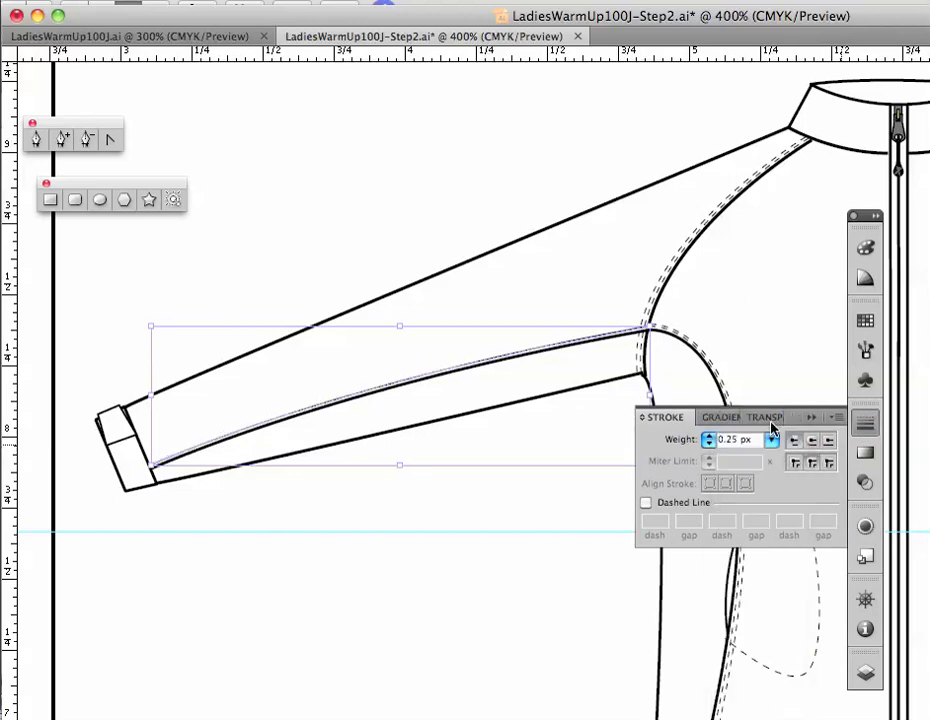
left_click(646, 504)
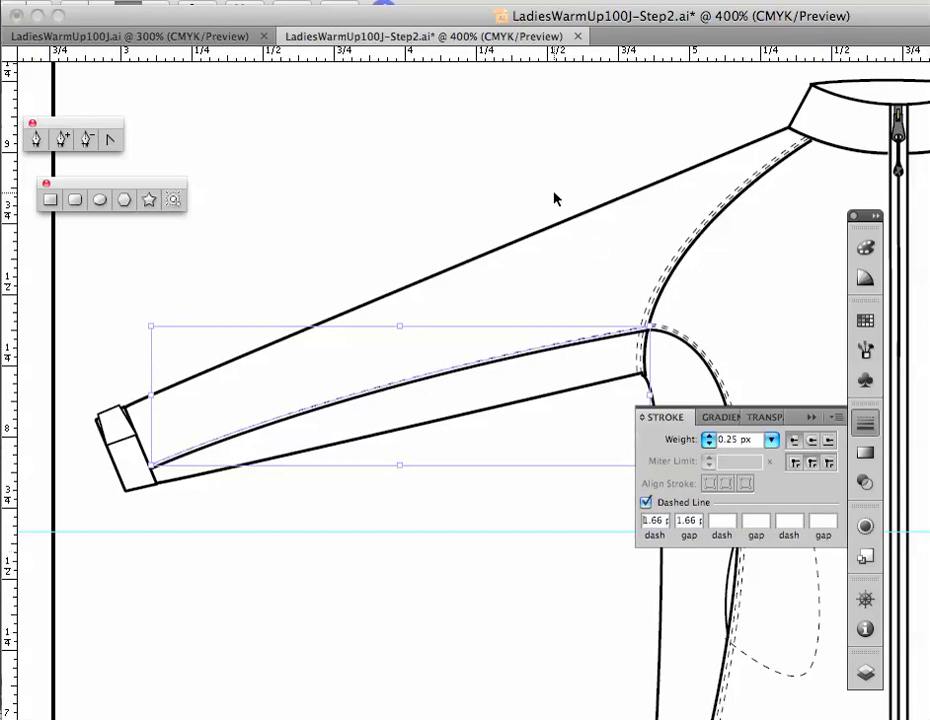
Duplicate the dashed stitch line slightly above itself to form a double row of stitching along the left sleeve seam
key("super+f")
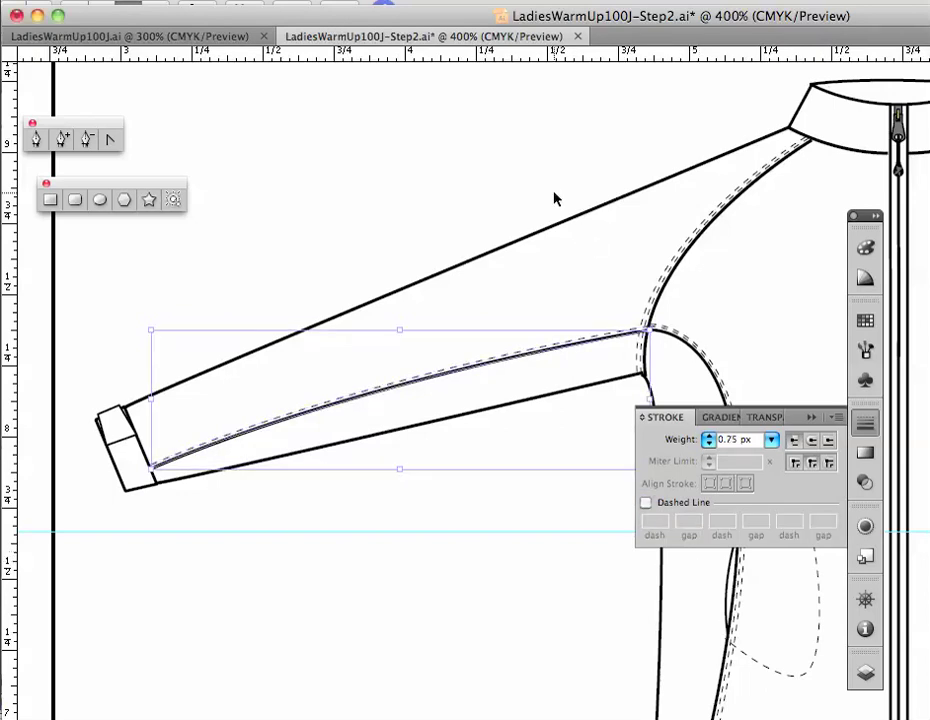
left_click(459, 203)
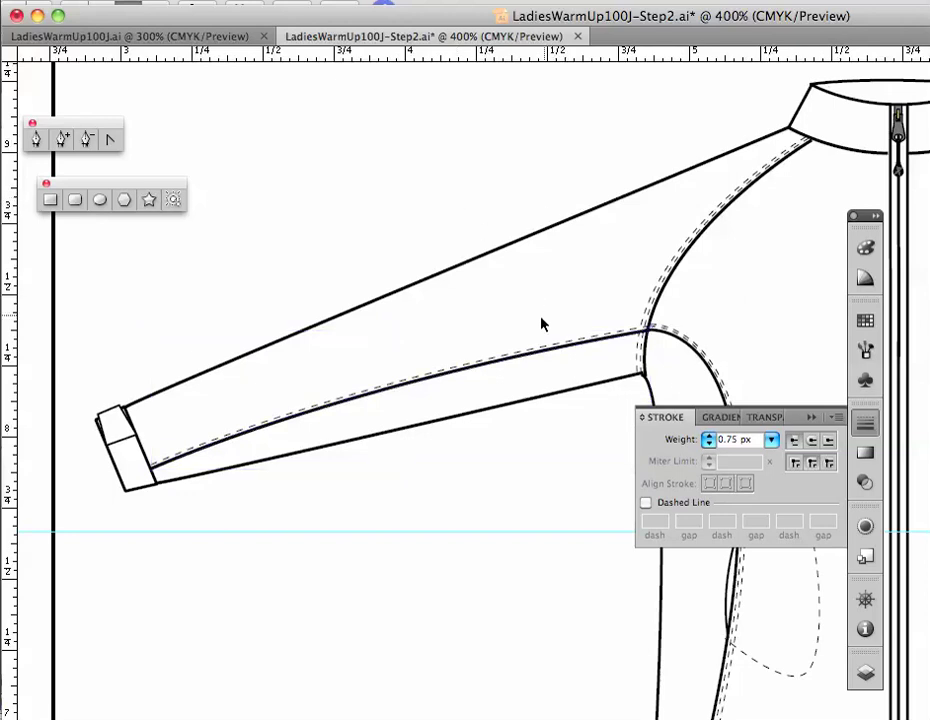
left_click(506, 357)
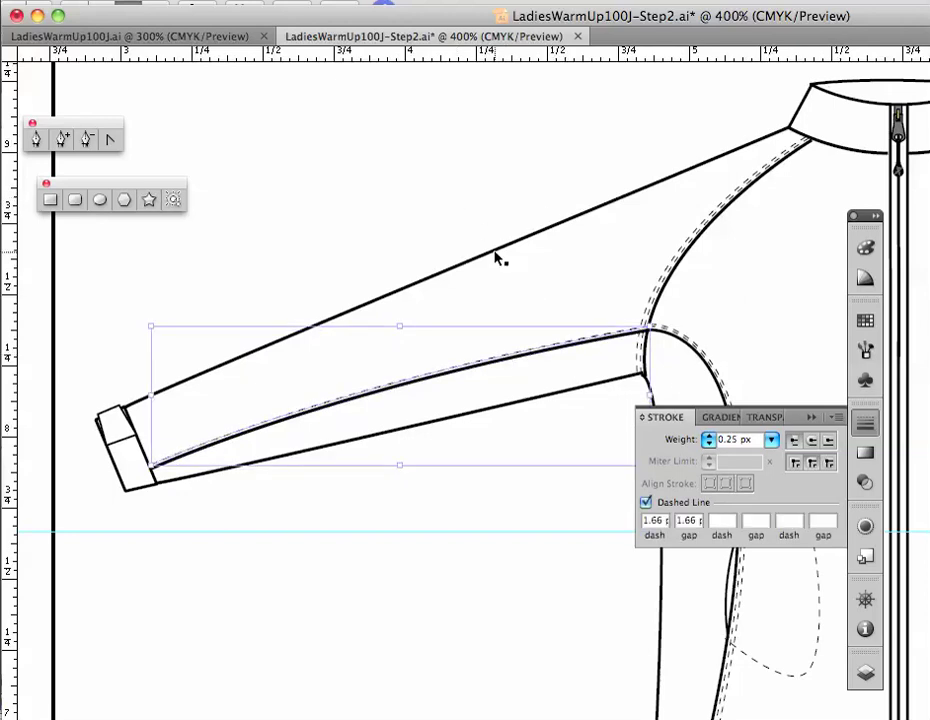
key("Up")
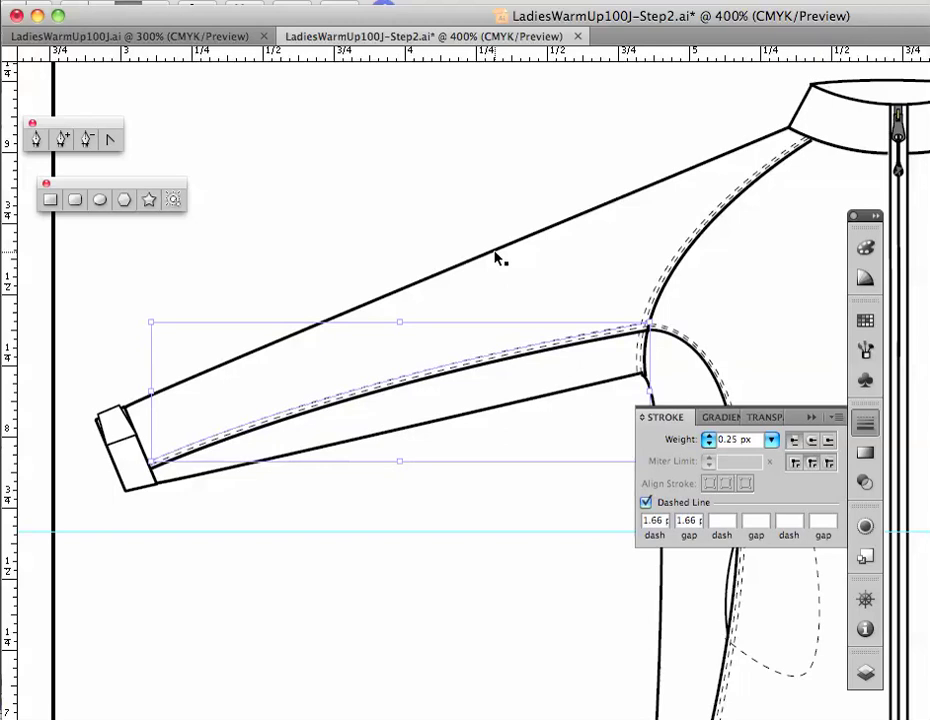
left_click(425, 213)
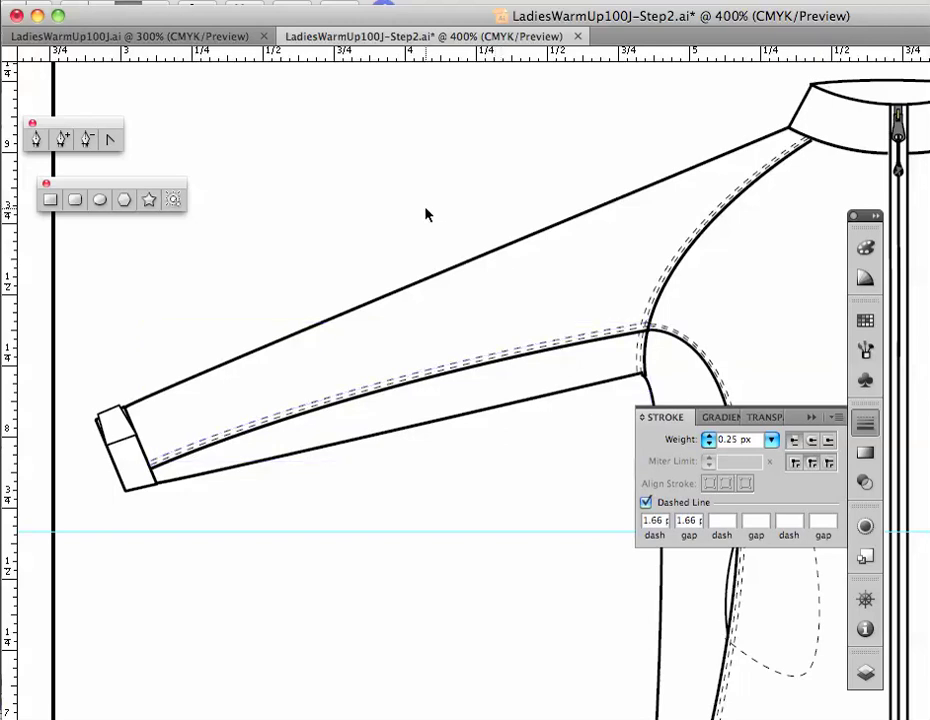
Lower the armhole end of the upper sleeve stitch line so it meets the body's outer stitch line at the raglan seam
key("z")
left_click_drag(546, 291, 712, 392)
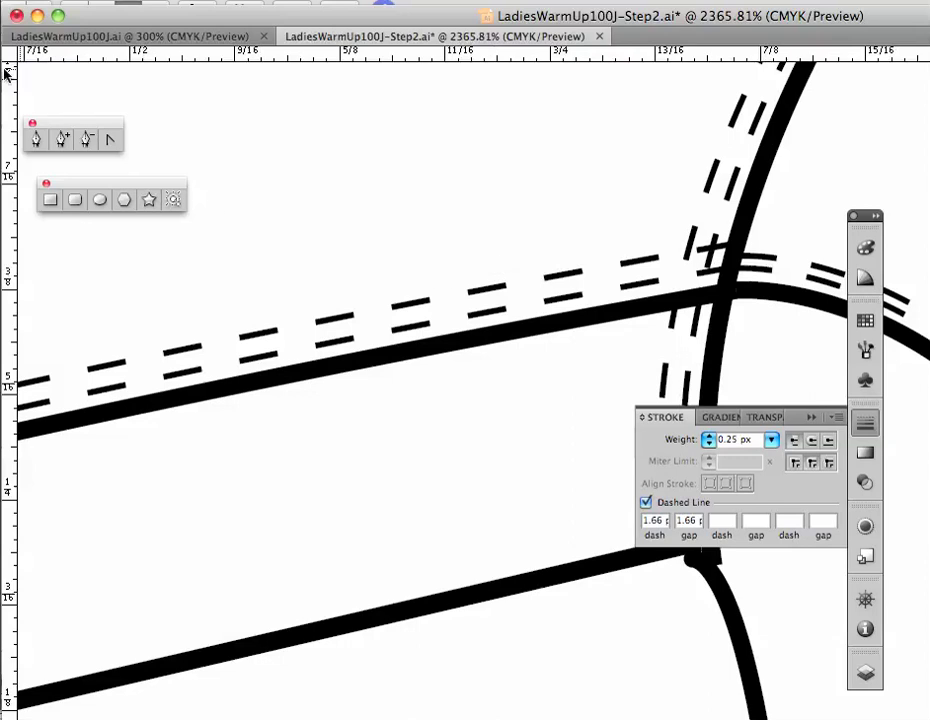
key("a")
left_click(734, 247)
left_click_drag(734, 247, 733, 258)
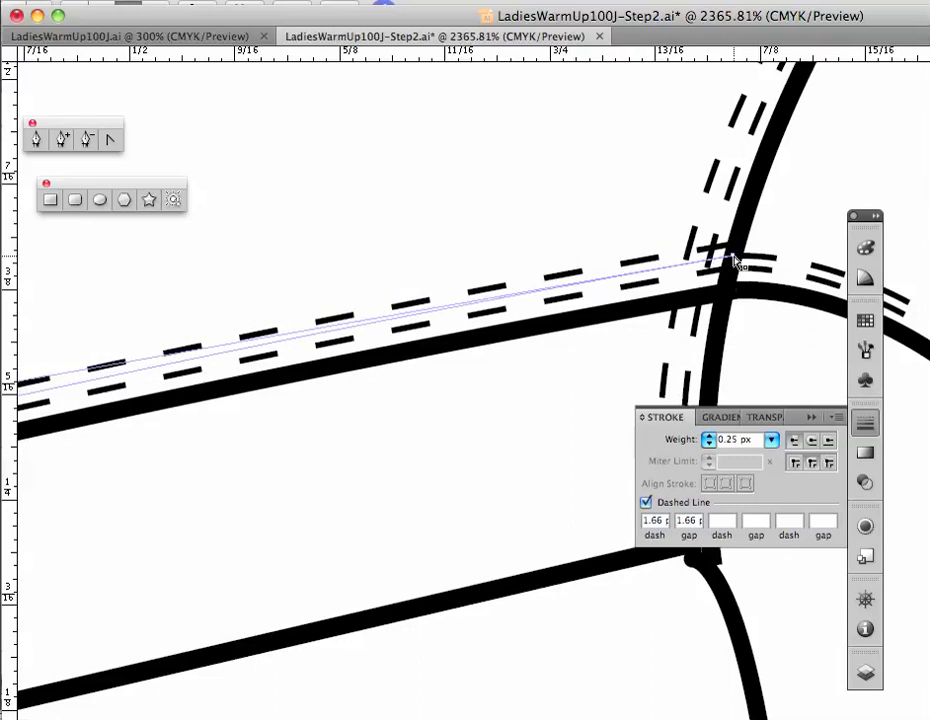
Move the cuff end anchor of the upper sleeve stitch line down and outward onto the cuff edge
key("space")
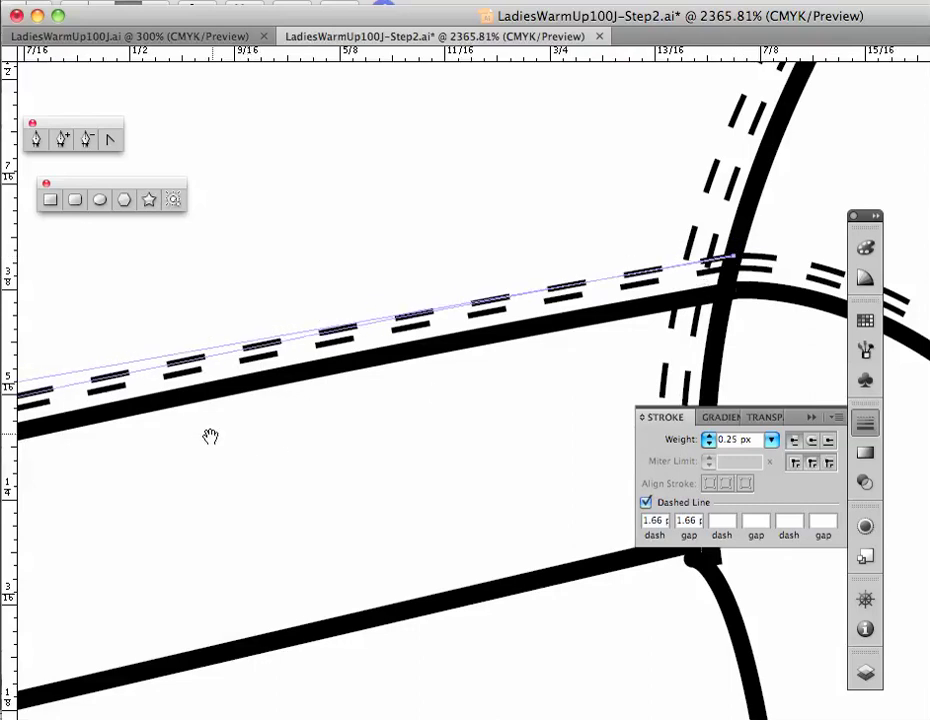
left_click_drag(132, 509, 860, 446)
scroll(111, 562, "down", 10)
scroll(111, 562, "right", 4)
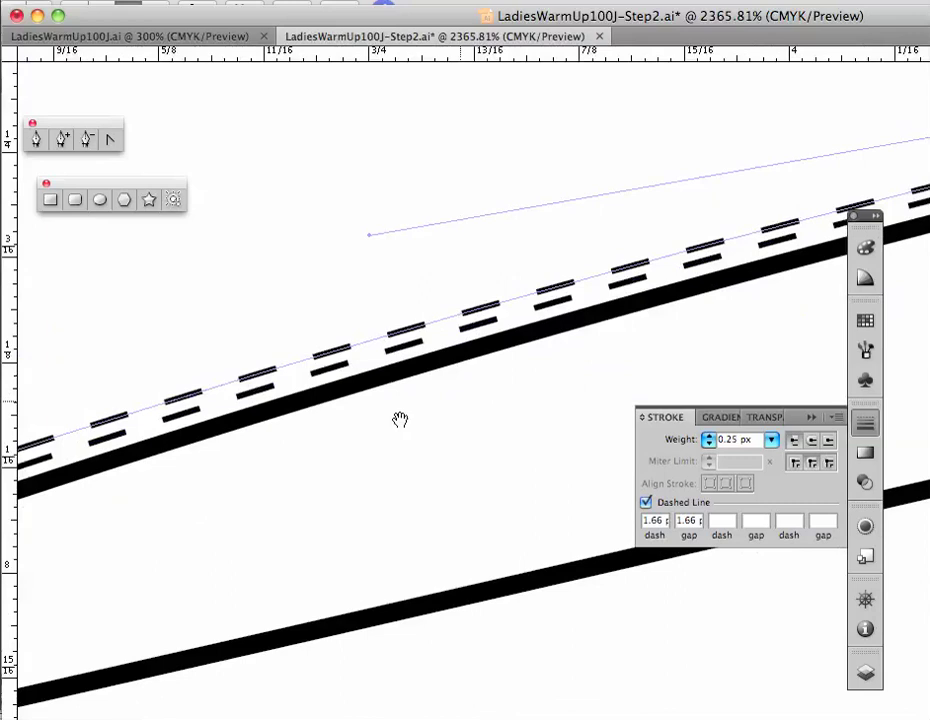
left_click_drag(228, 527, 511, 357)
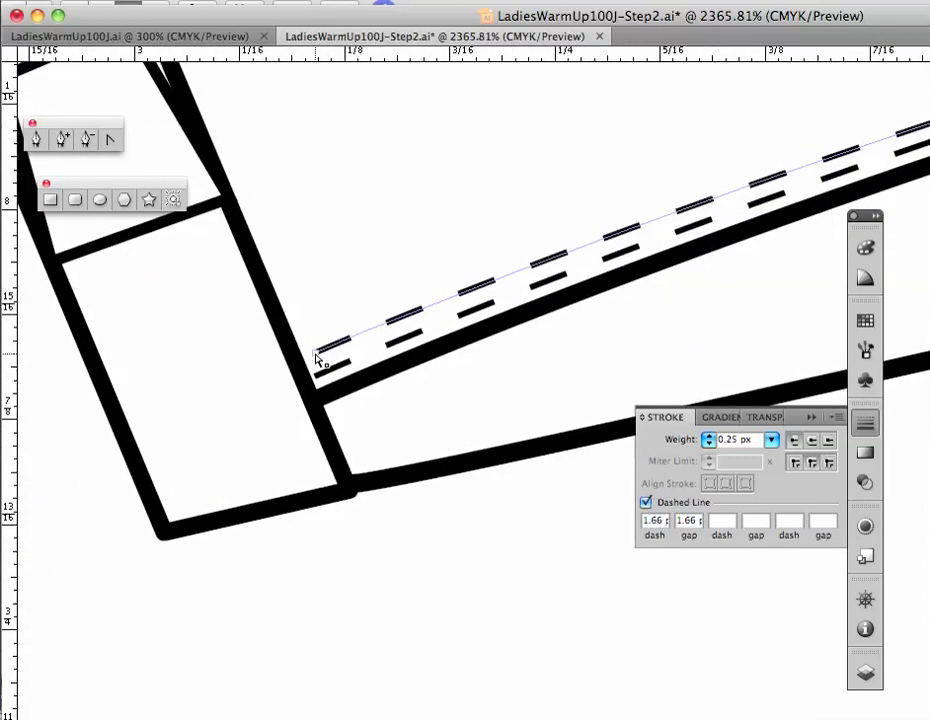
left_click_drag(314, 355, 306, 365)
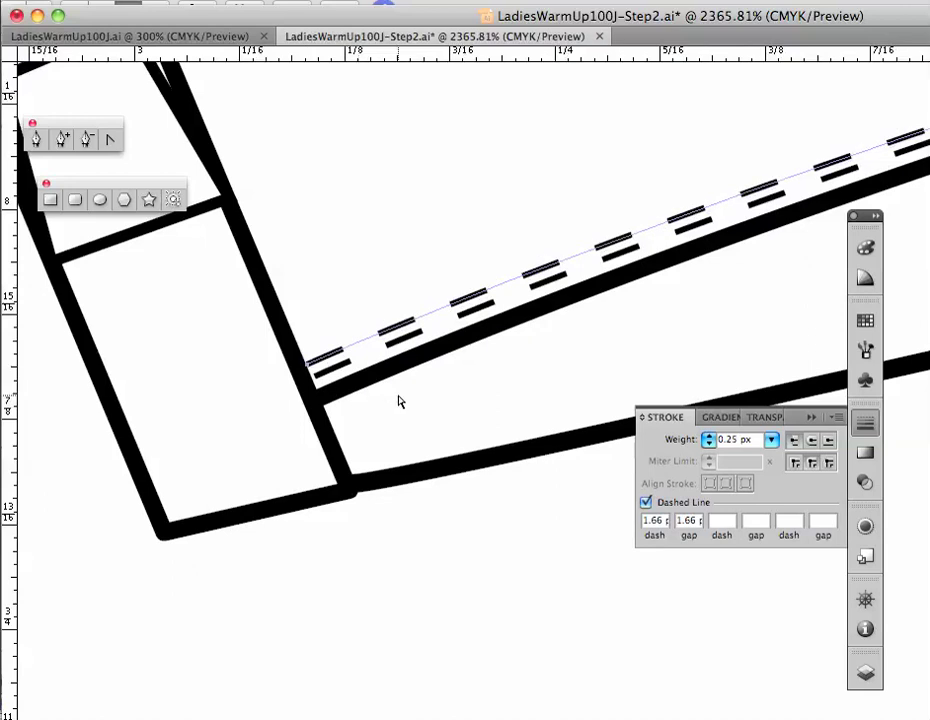
Examine the double stitching along the left sleeve, from the cuff to the armhole, in relation to the whole jacket
left_click(486, 392, "alt+super")
left_click(608, 334, "alt+super")
left_click(730, 320, "alt+super")
left_click(730, 319, "alt+super")
left_click_drag(623, 232, 189, 260)
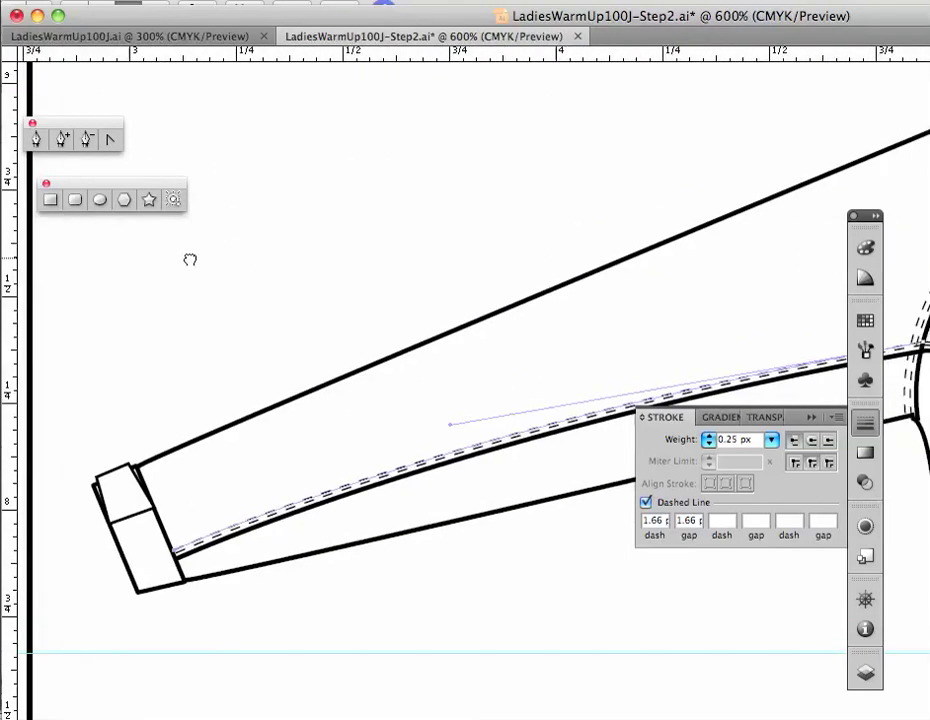
left_click(434, 327, "alt+super")
left_click(550, 324, "alt+super")
left_click_drag(640, 312, 68, 270)
left_click_drag(438, 316, 366, 299)
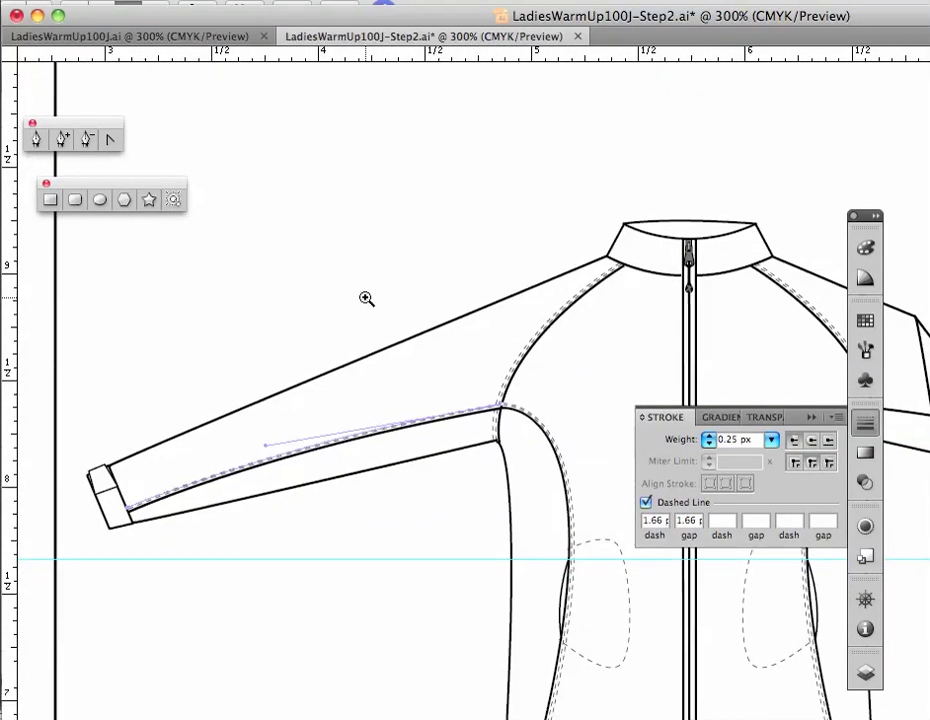